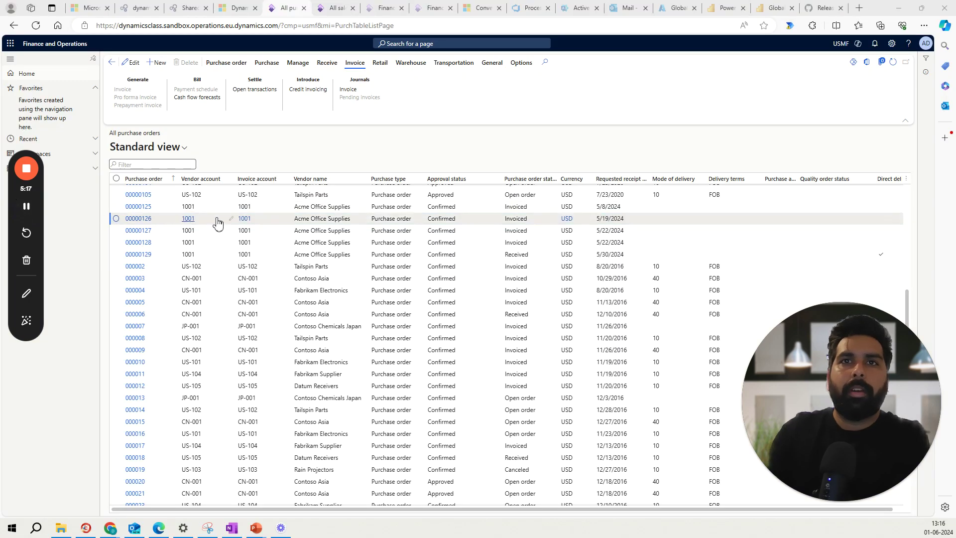
Open purchase order 00000126 and review its line's quantity, unit price and net amount
{"action": "mouse_move", "coordinate": [230, 222]}
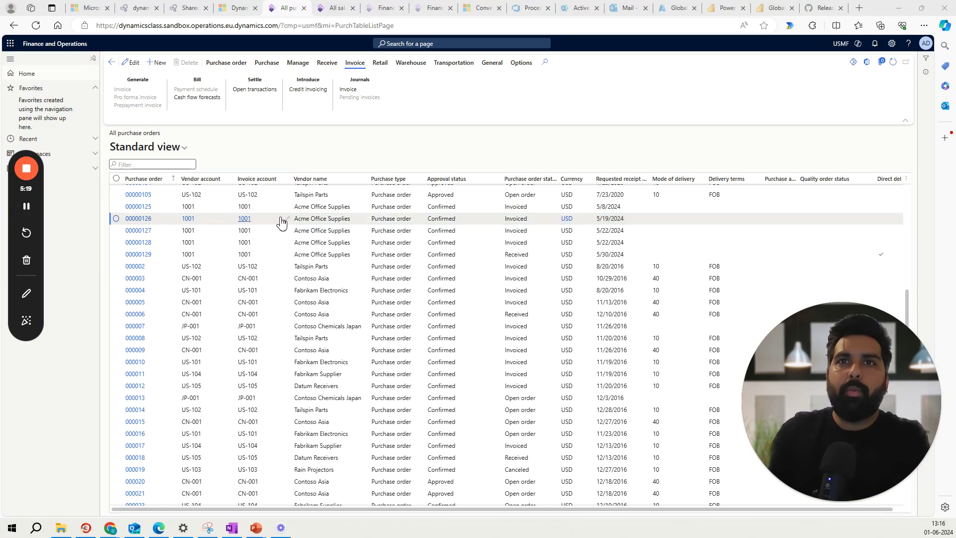
{"action": "mouse_move", "coordinate": [284, 225]}
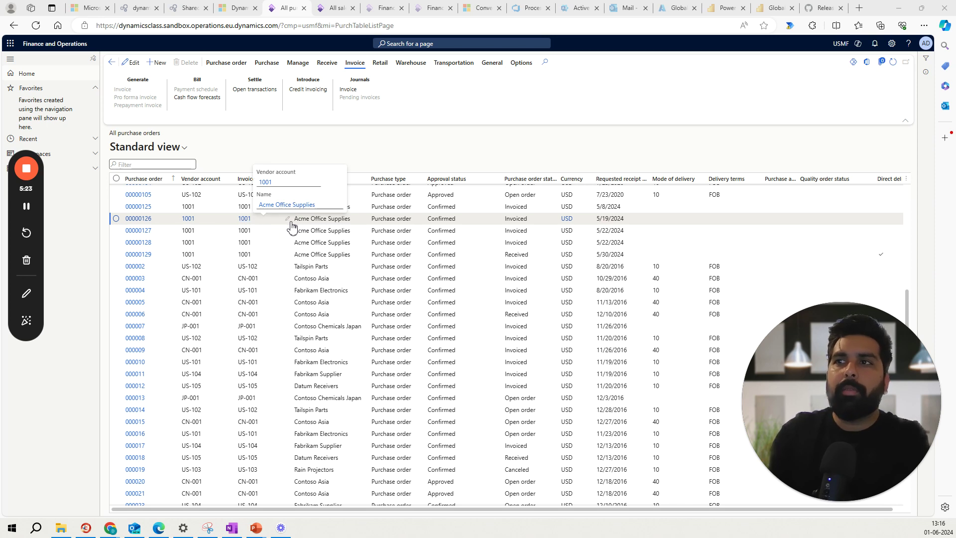
{"action": "left_click", "coordinate": [145, 223]}
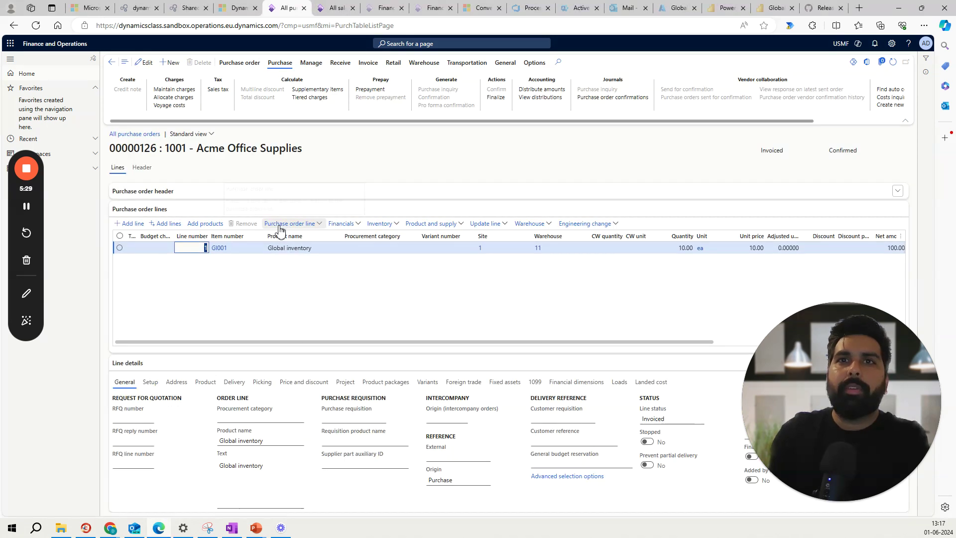
{"action": "left_click_drag", "start_coordinate": [417, 342], "coordinate": [585, 343]}
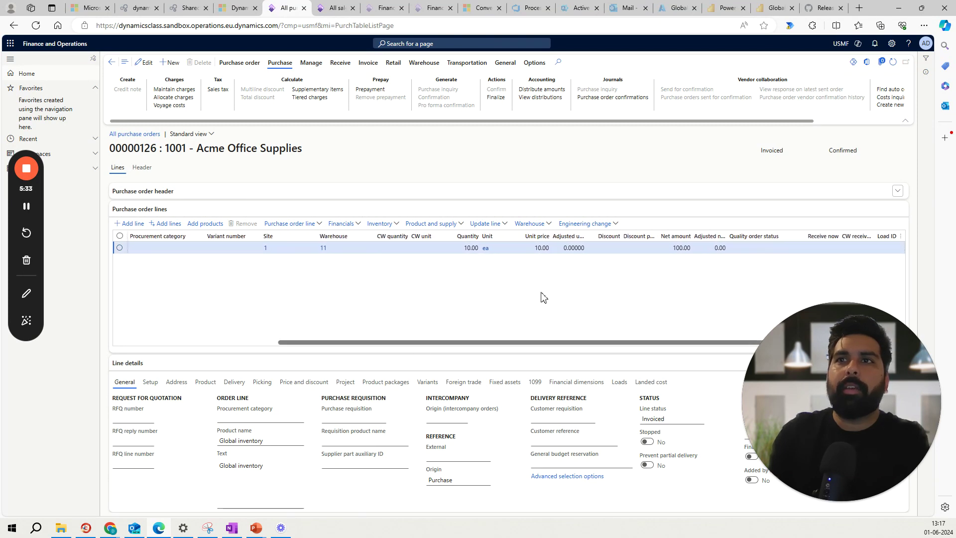
{"action": "left_click", "coordinate": [452, 262]}
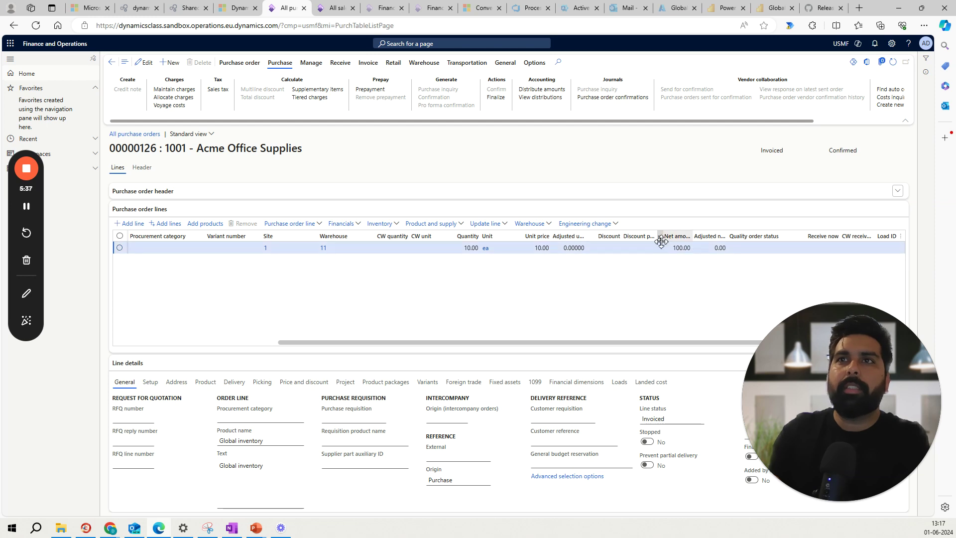
Open the order's invoice journal and view the inventory events and measurements for its GI001 line
{"action": "left_click", "coordinate": [369, 63]}
{"action": "left_click", "coordinate": [347, 90]}
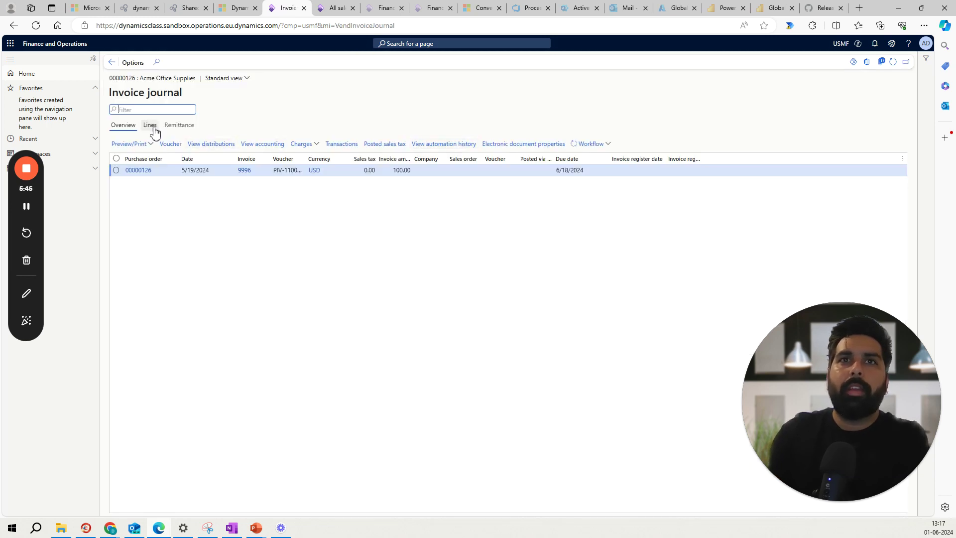
{"action": "left_click", "coordinate": [150, 126]}
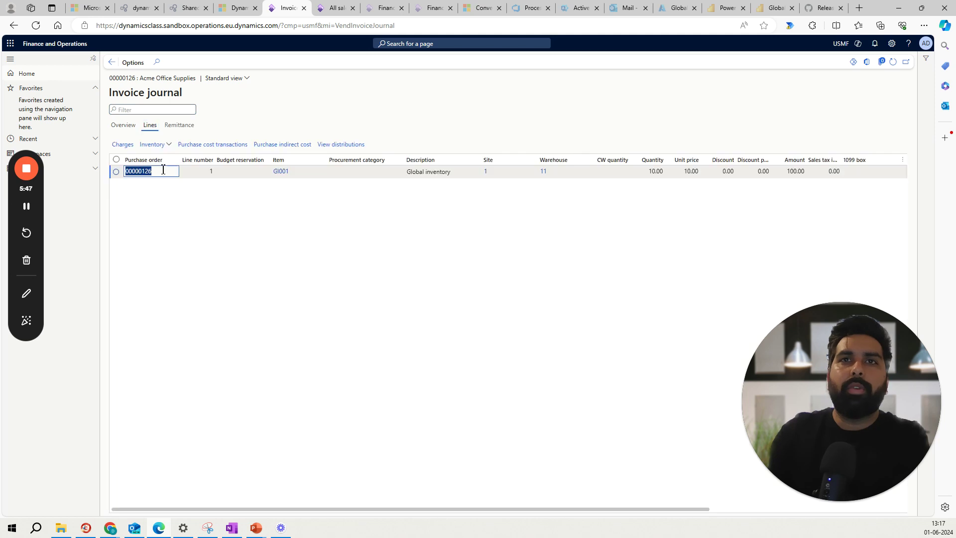
{"action": "left_click", "coordinate": [161, 144]}
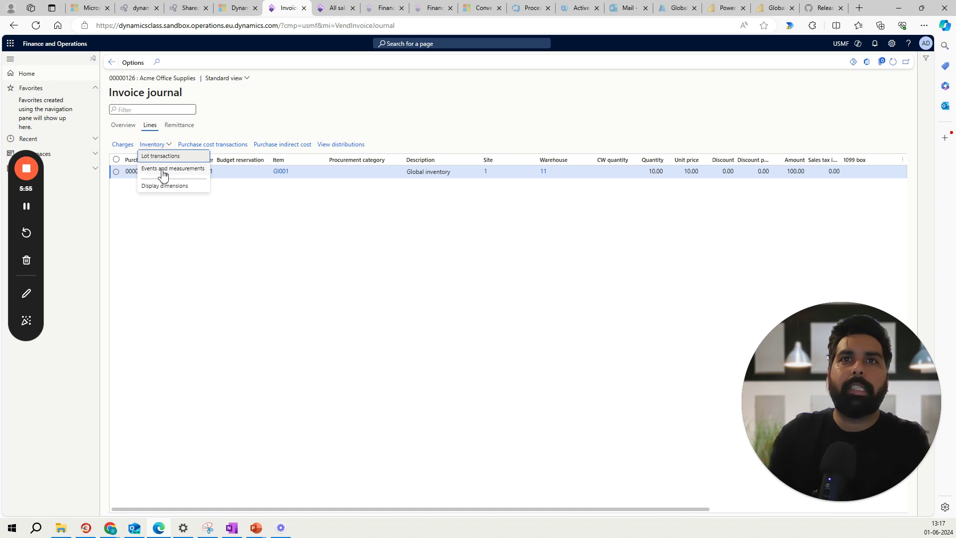
{"action": "left_click", "coordinate": [352, 277]}
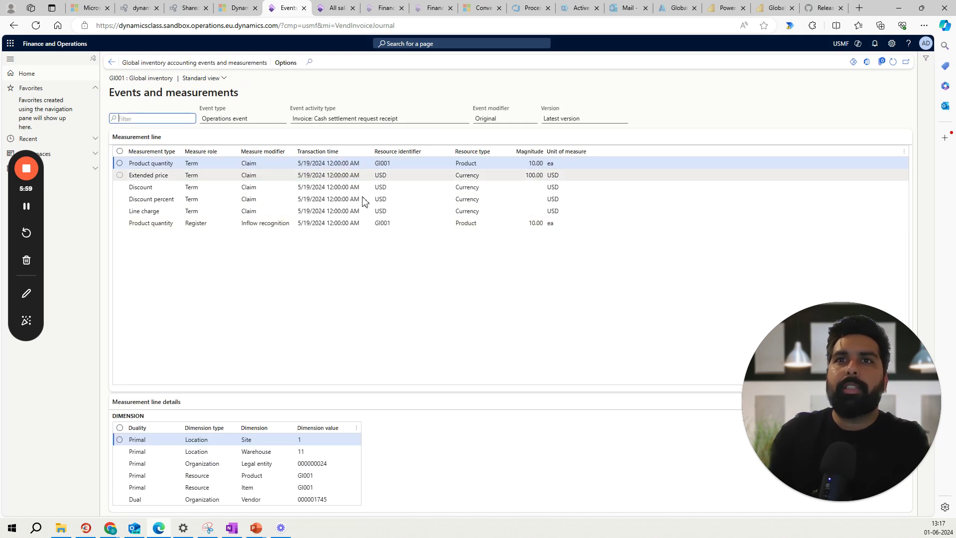
Review the extended price, then inspect the product cost outflow and exchange rate in the line's global inventory accounting events for USMF-GBP-GBP
{"action": "left_click", "coordinate": [530, 175]}
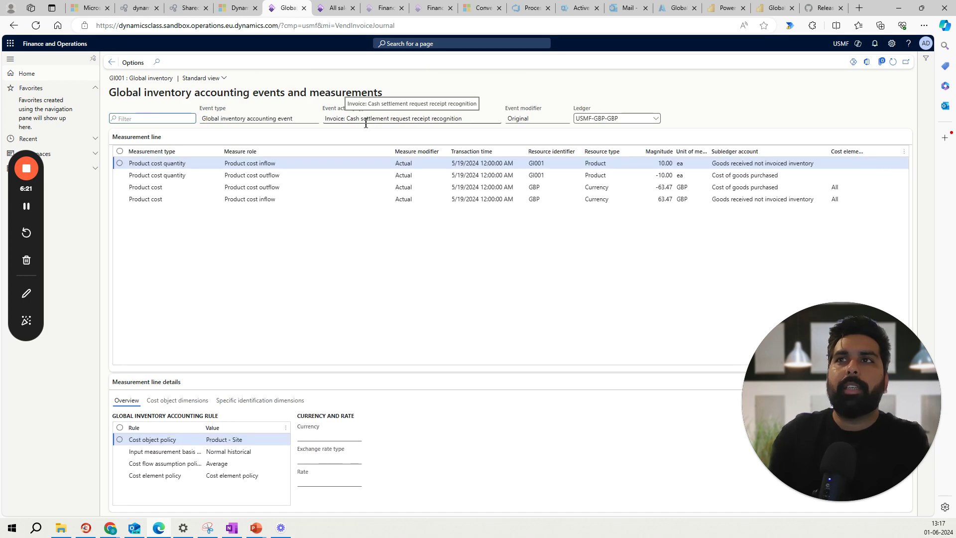
{"action": "left_click", "coordinate": [654, 187]}
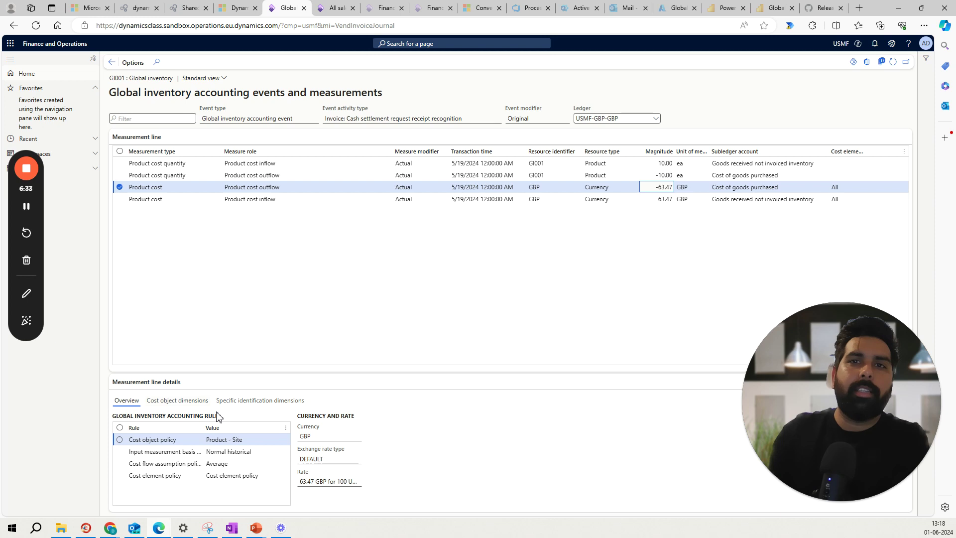
{"action": "left_click", "coordinate": [317, 482]}
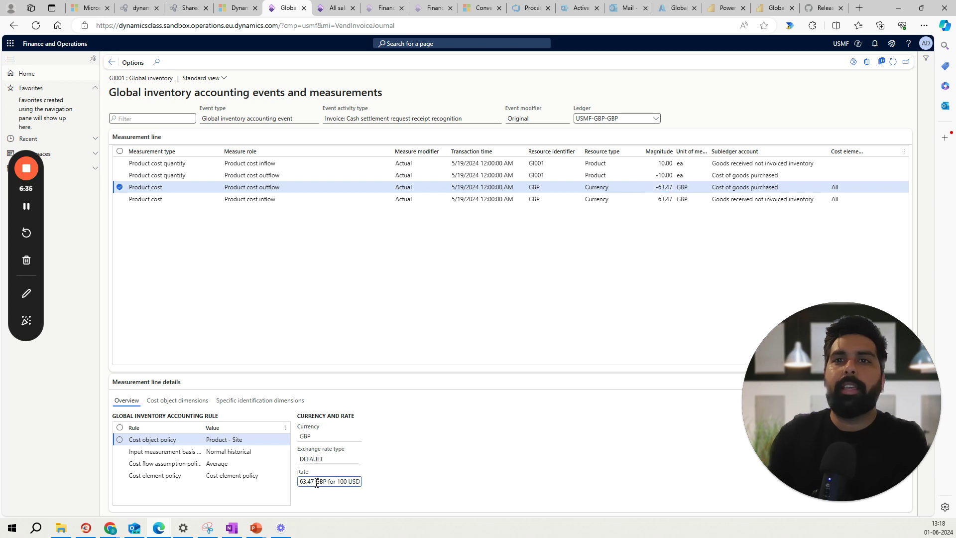
{"action": "triple_click", "coordinate": [312, 481]}
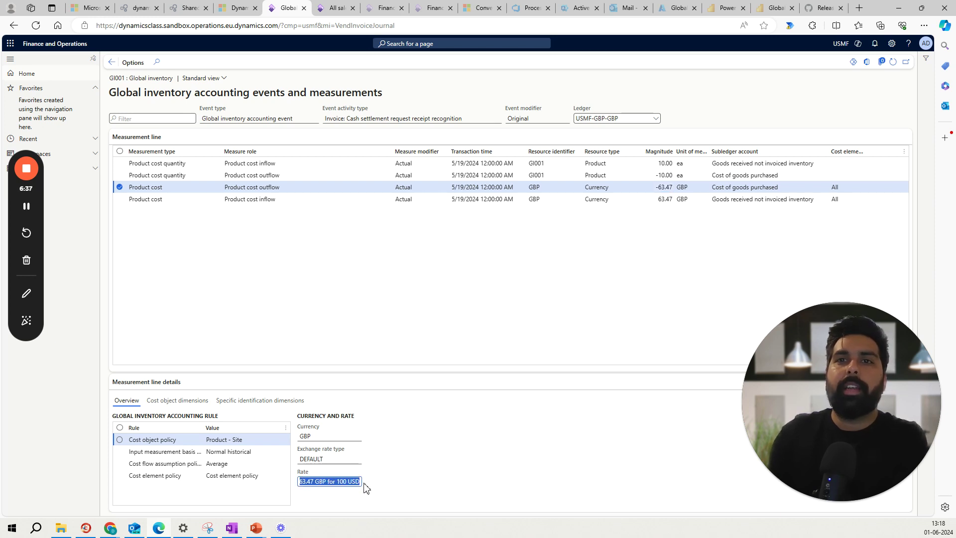
{"action": "left_click", "coordinate": [422, 472]}
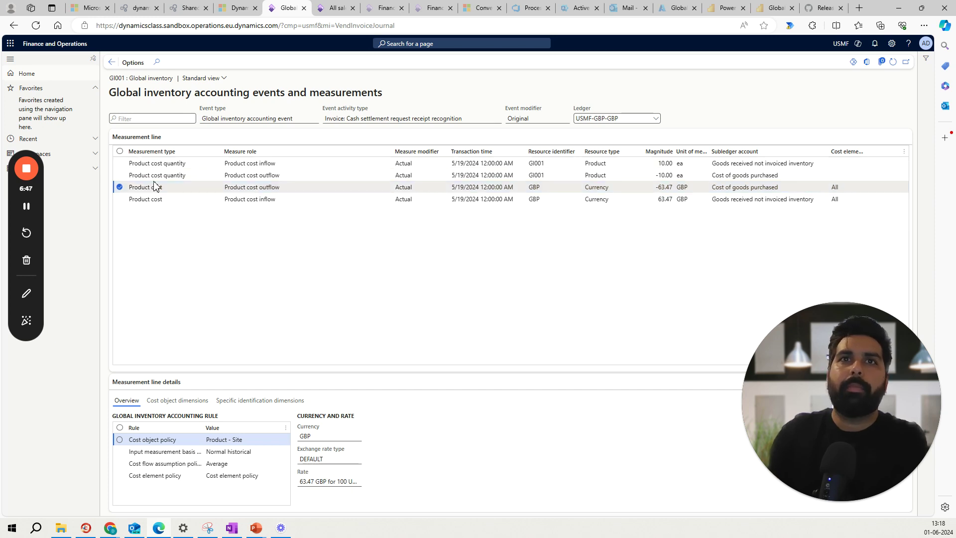
Return to all purchase orders and open the events and measurements for purchase order 00000127's invoice journal line
{"action": "left_click", "coordinate": [111, 61]}
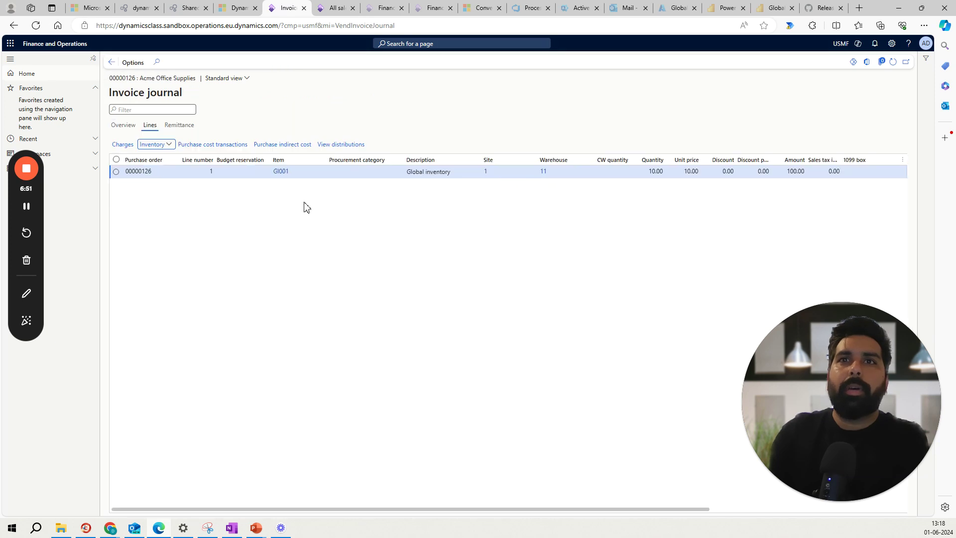
{"action": "left_click", "coordinate": [112, 62]}
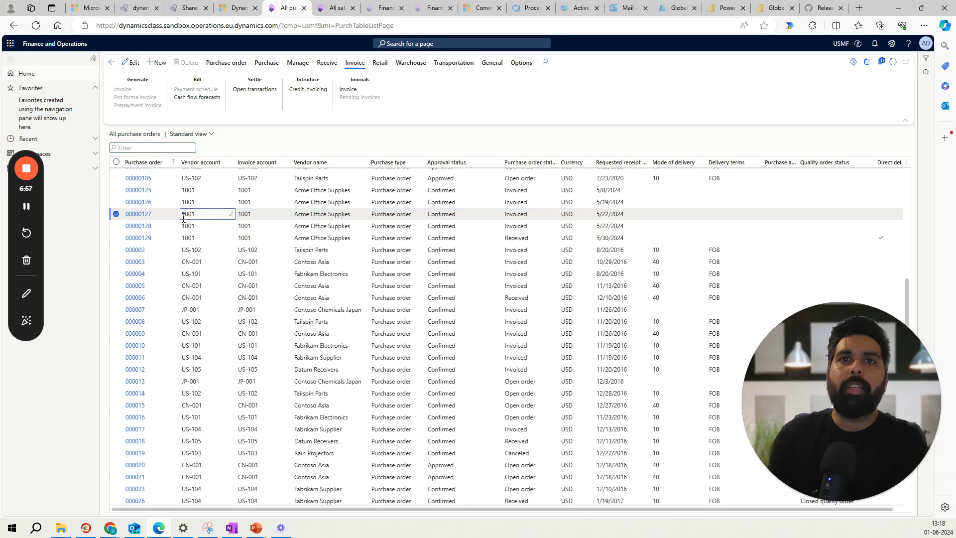
{"action": "left_click", "coordinate": [132, 215]}
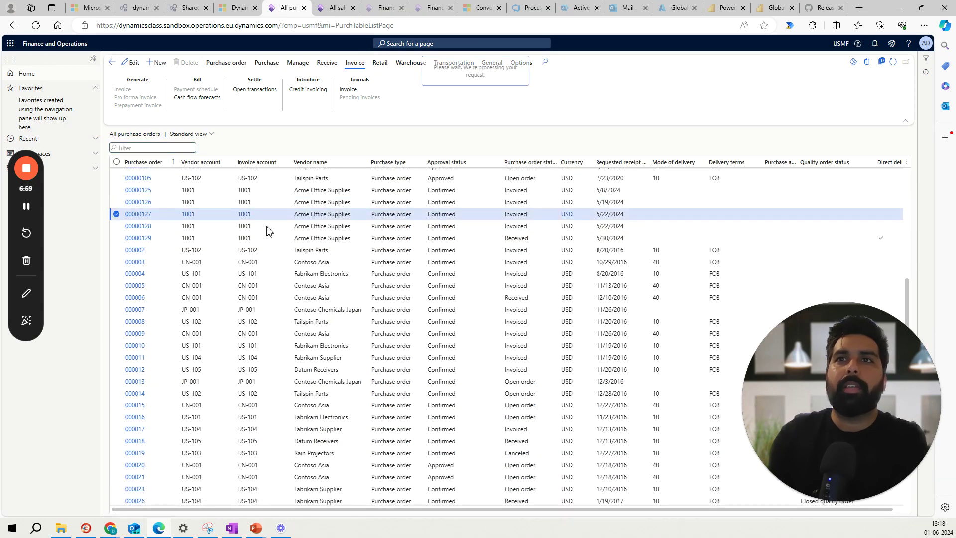
{"action": "left_click", "coordinate": [355, 92]}
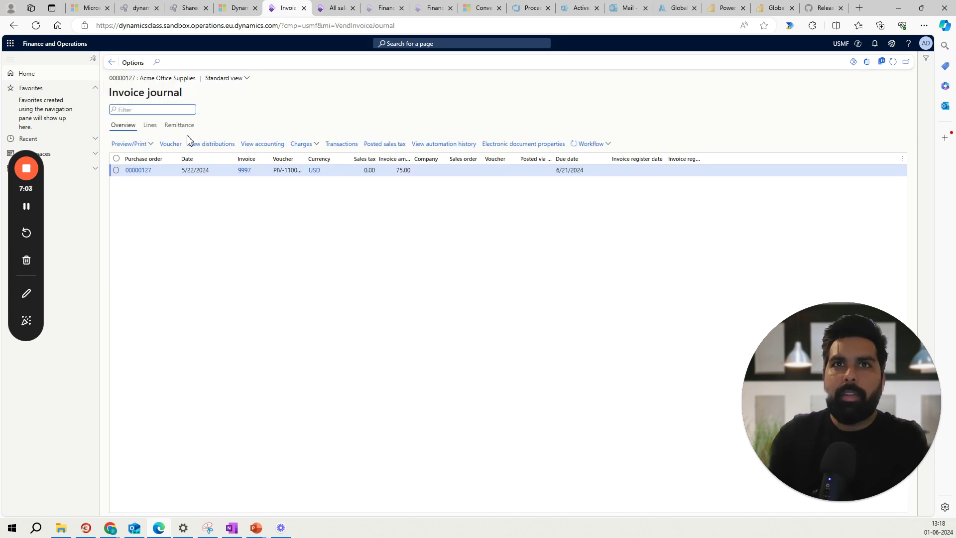
{"action": "left_click", "coordinate": [150, 125]}
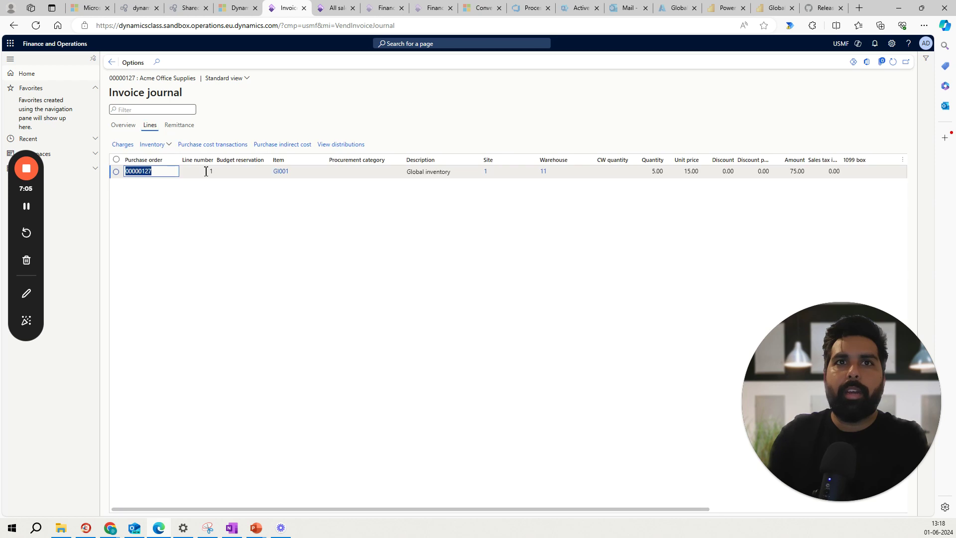
{"action": "left_click", "coordinate": [160, 147]}
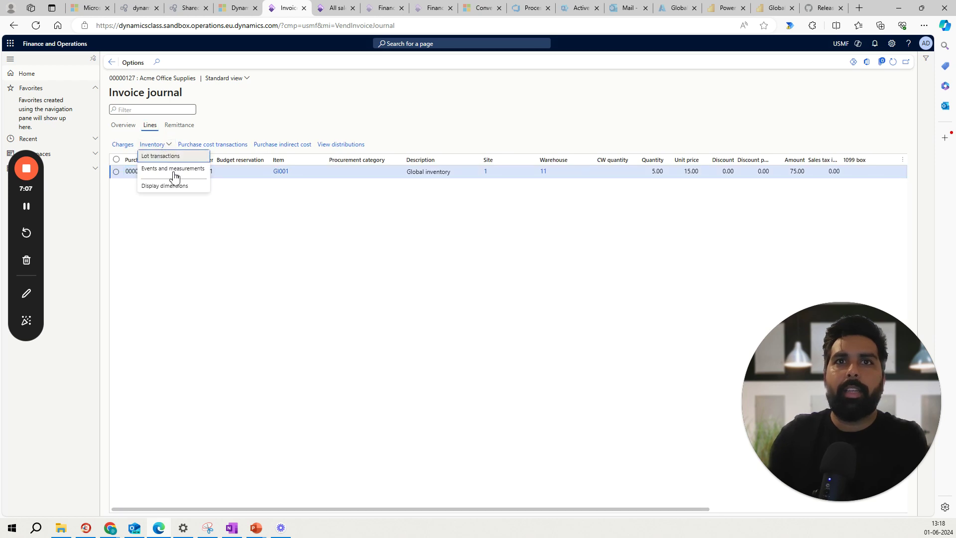
{"action": "left_click", "coordinate": [173, 168]}
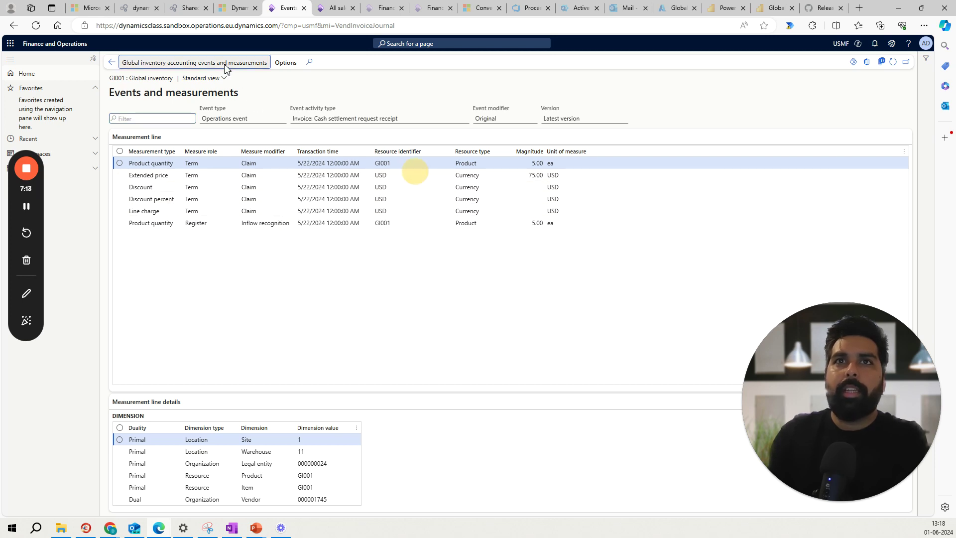
Inspect the USMF-GBP-GBP product cost outflow and its exchange rate for purchase order 00000127's global inventory accounting event
{"action": "key", "text": "Escape"}
{"action": "left_click_drag", "start_coordinate": [619, 119], "coordinate": [572, 117]}
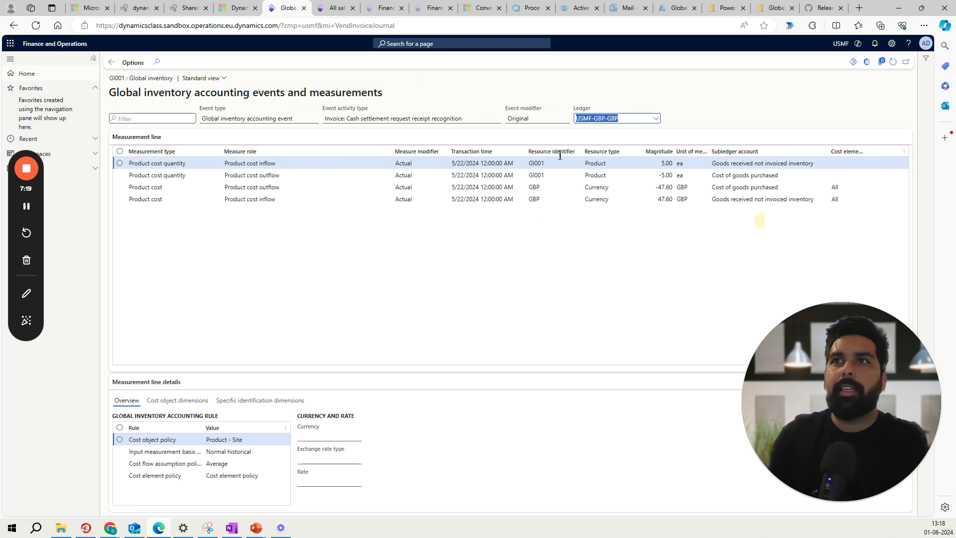
{"action": "left_click", "coordinate": [652, 188]}
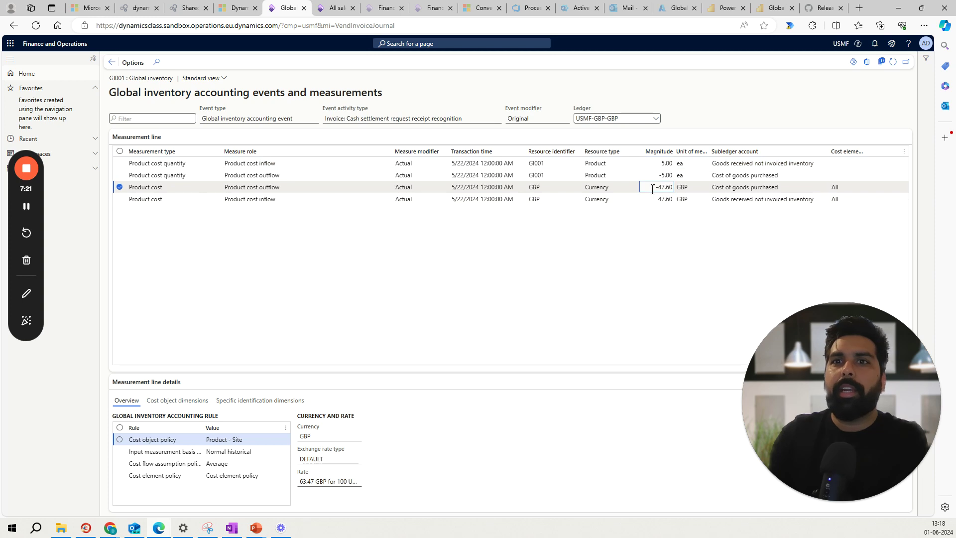
{"action": "left_click_drag", "start_coordinate": [311, 482], "coordinate": [376, 485]}
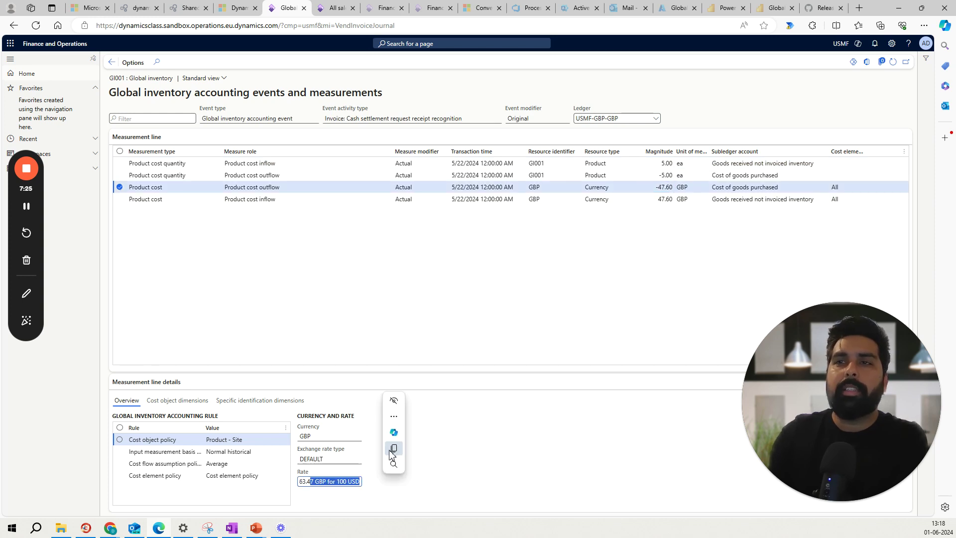
{"action": "left_click", "coordinate": [487, 439]}
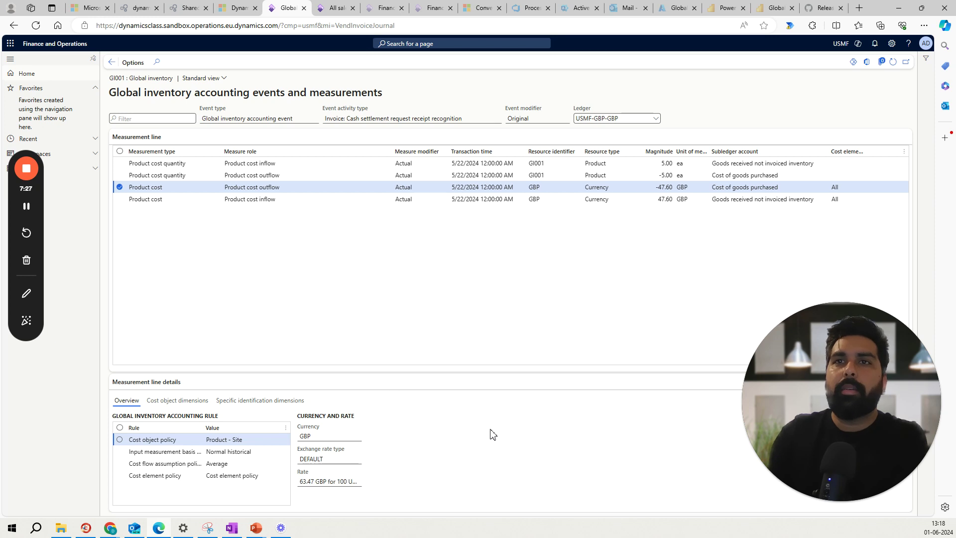
{"action": "double_click", "coordinate": [302, 172]}
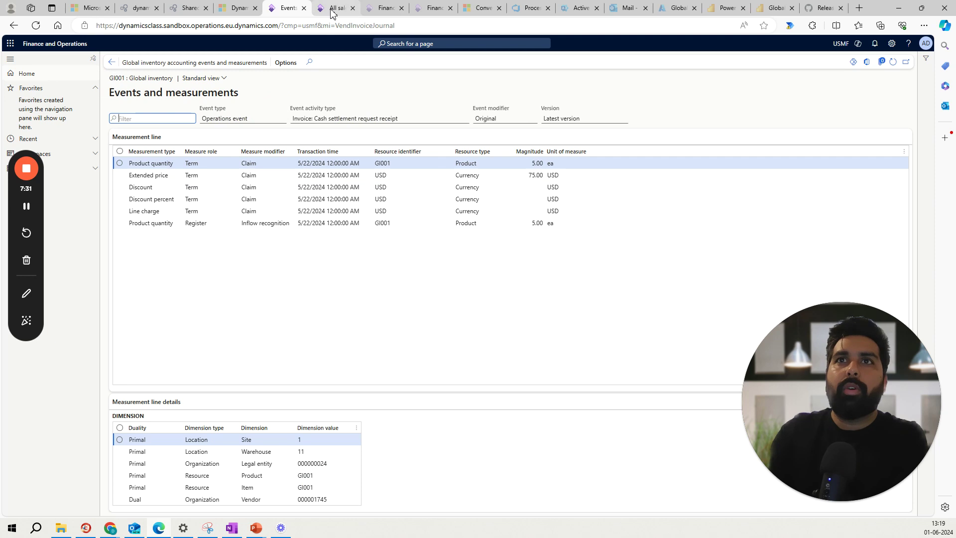
Switch to the all sales orders list, open sales order 000885 and review its line's quantity, unit price and net amount
{"action": "left_click", "coordinate": [332, 8]}
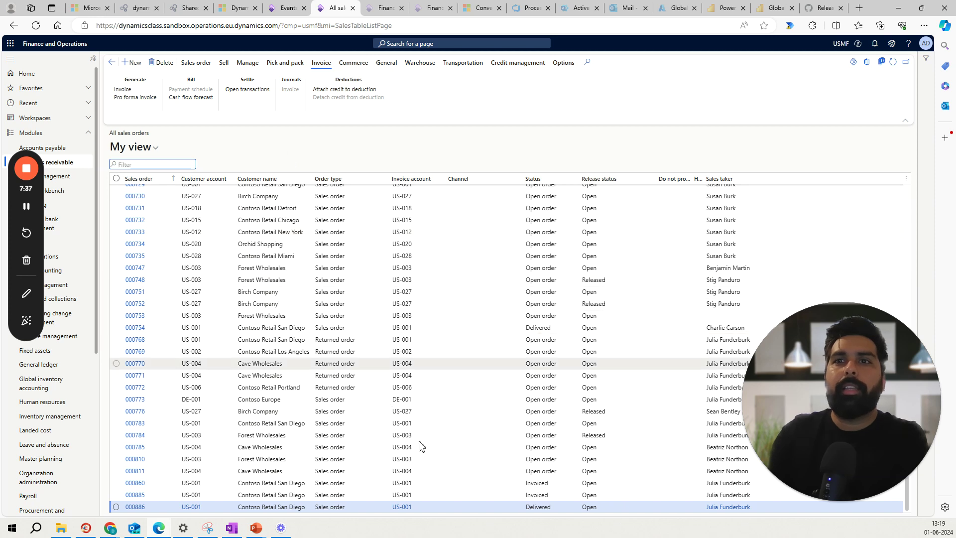
{"action": "left_click", "coordinate": [349, 495]}
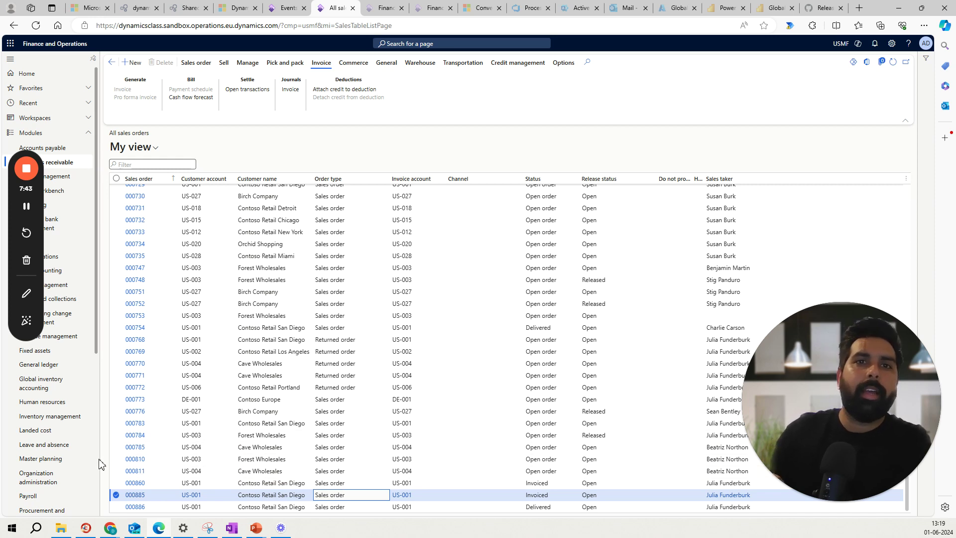
{"action": "left_click", "coordinate": [138, 497]}
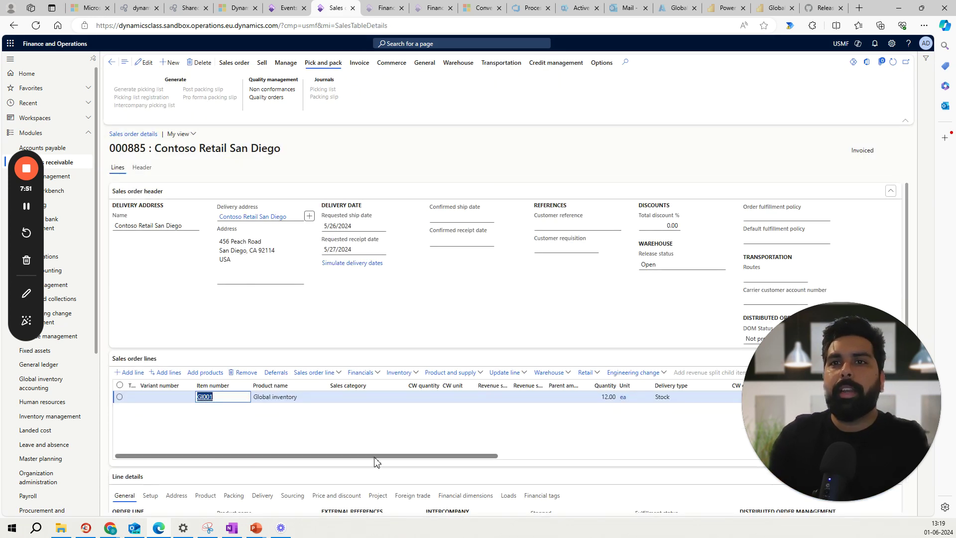
{"action": "left_click_drag", "start_coordinate": [373, 456], "coordinate": [586, 443]}
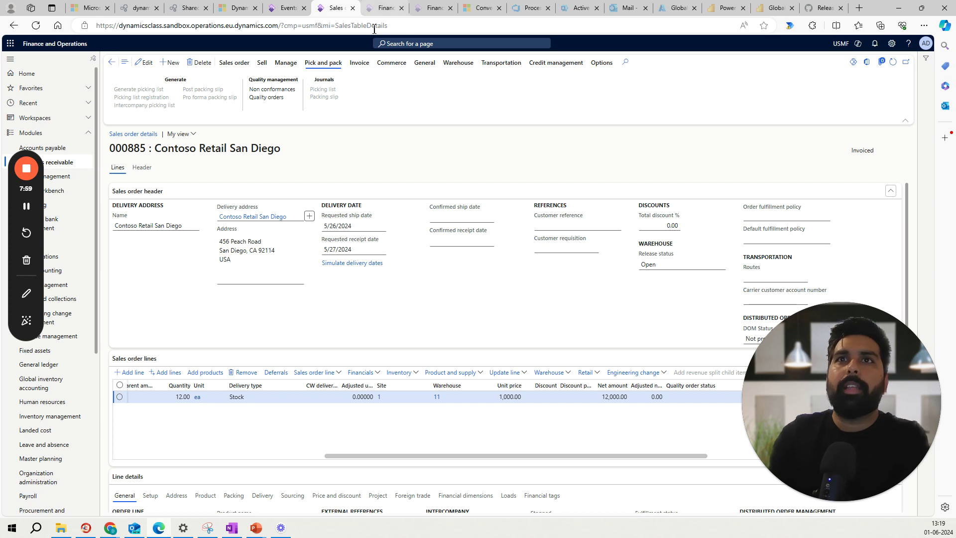
Open the posted invoice of sales order 000885 from its invoice journal and view the GI001 line's lot transactions
{"action": "left_click", "coordinate": [359, 64]}
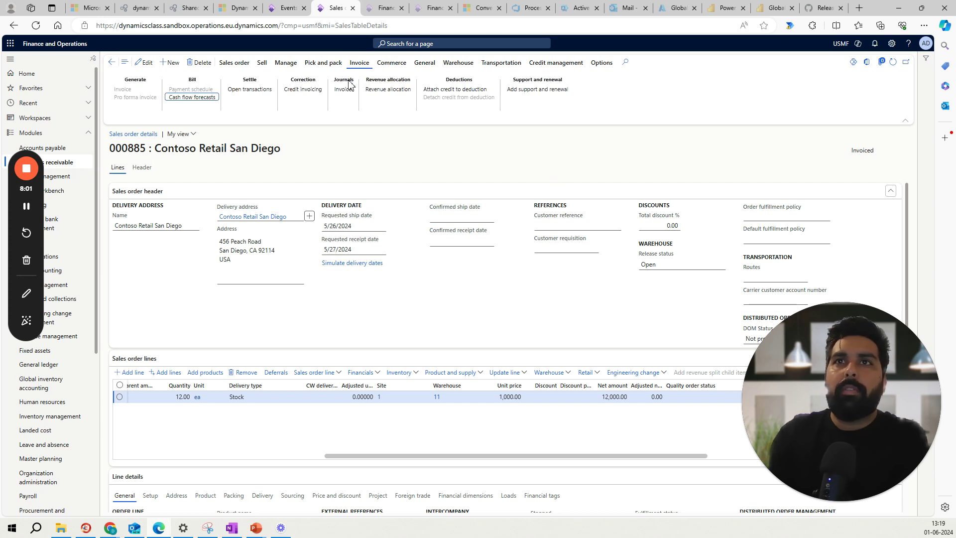
{"action": "left_click", "coordinate": [343, 89]}
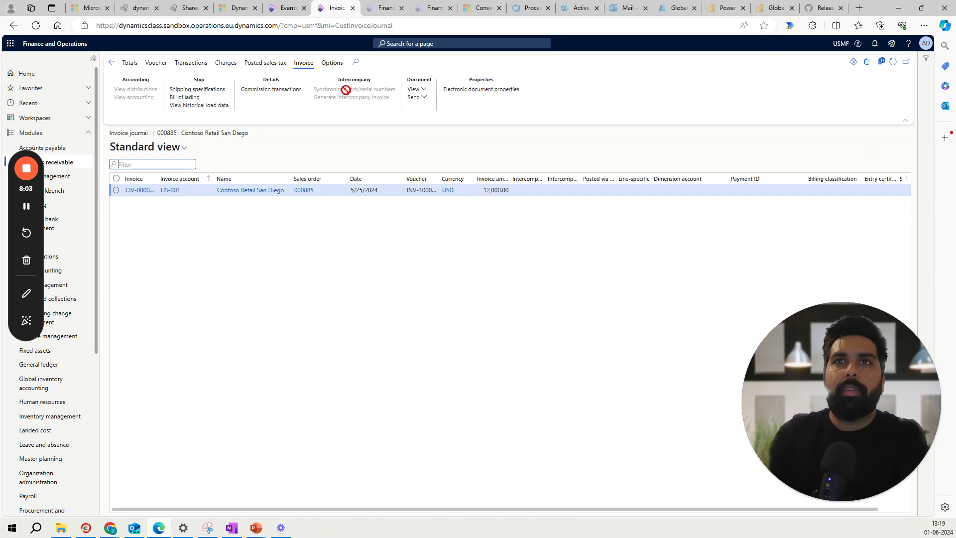
{"action": "left_click", "coordinate": [141, 191]}
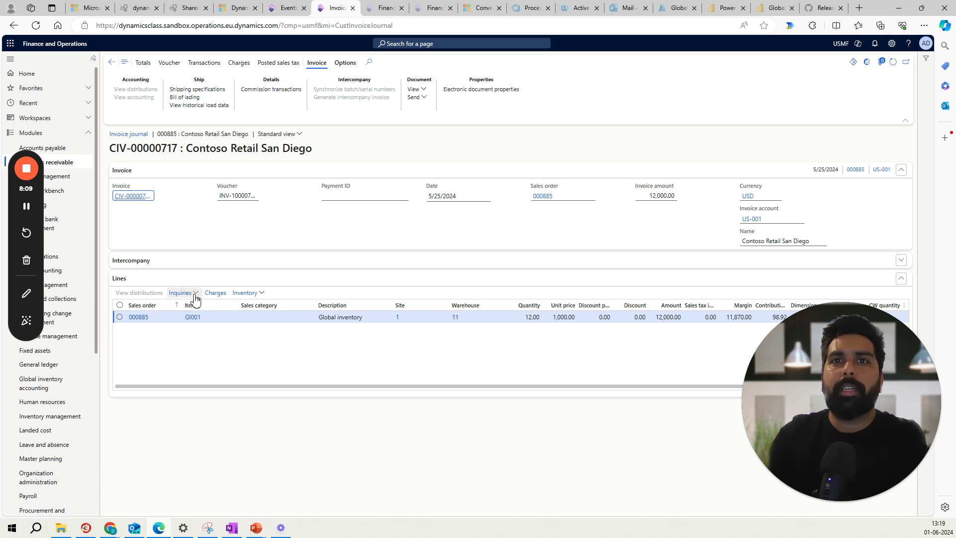
{"action": "left_click", "coordinate": [241, 295]}
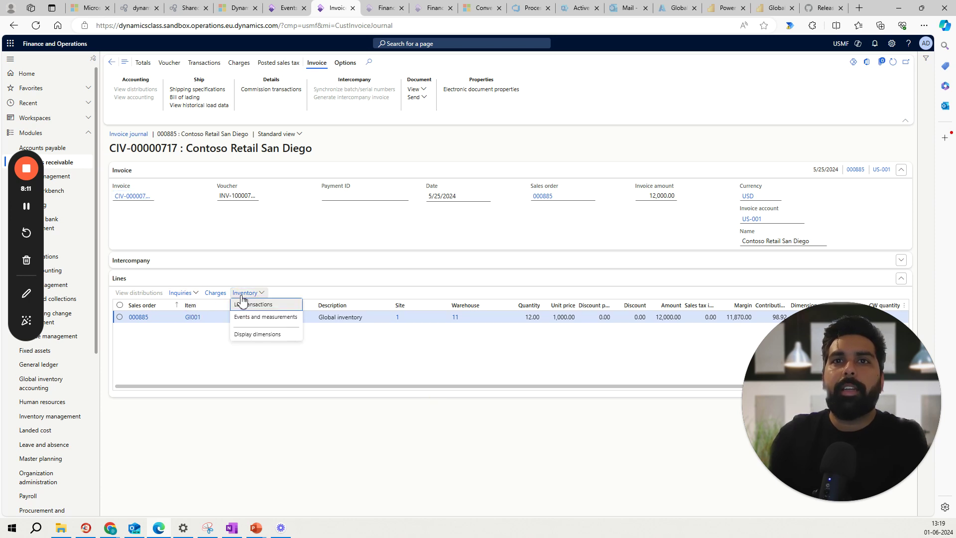
{"action": "left_click", "coordinate": [269, 307]}
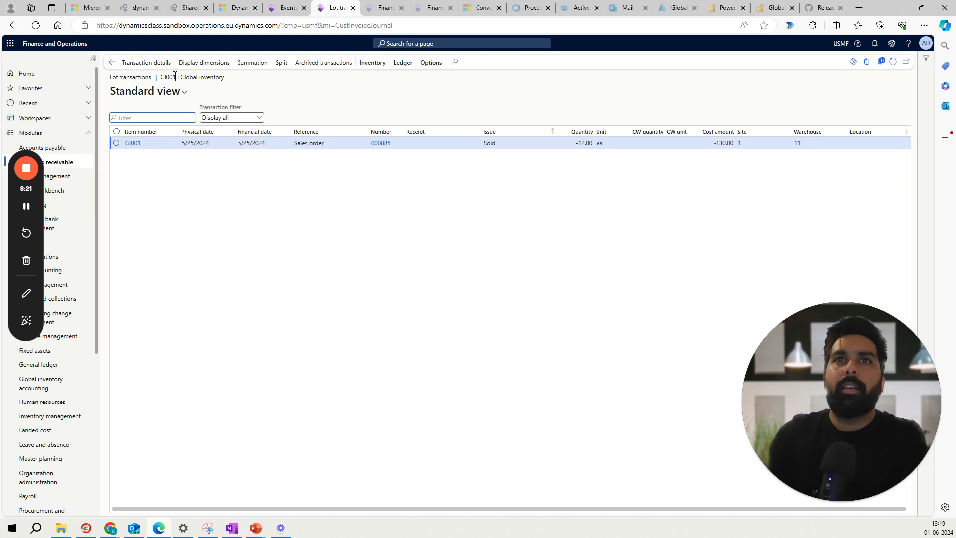
Return to sales order 000885's posted invoice and open the events and measurements for its GI001 line
{"action": "left_click", "coordinate": [111, 62]}
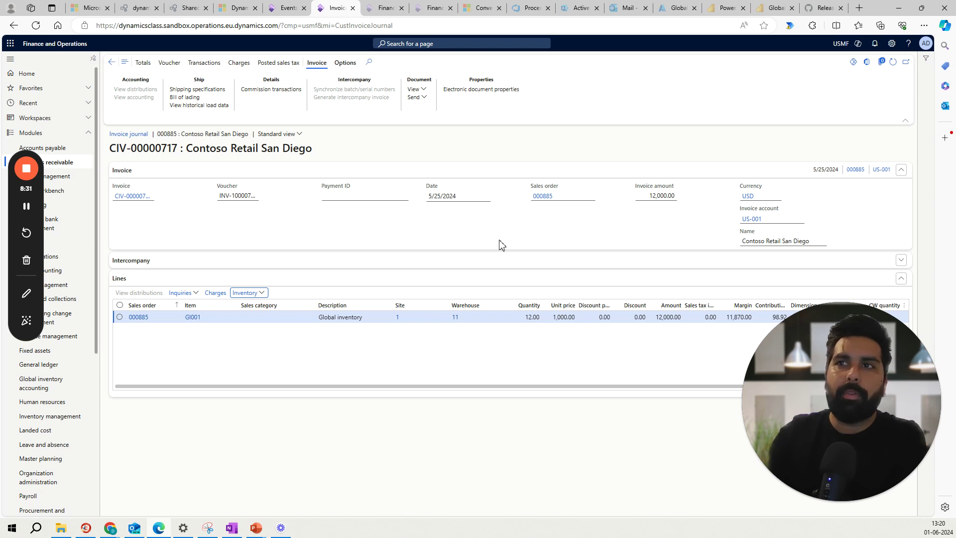
{"action": "left_click", "coordinate": [252, 293]}
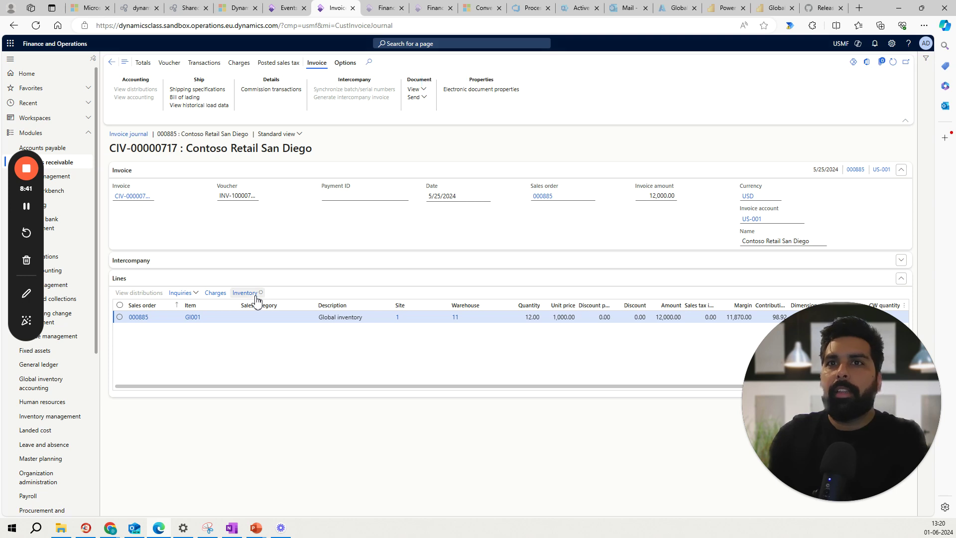
{"action": "left_click", "coordinate": [258, 317]}
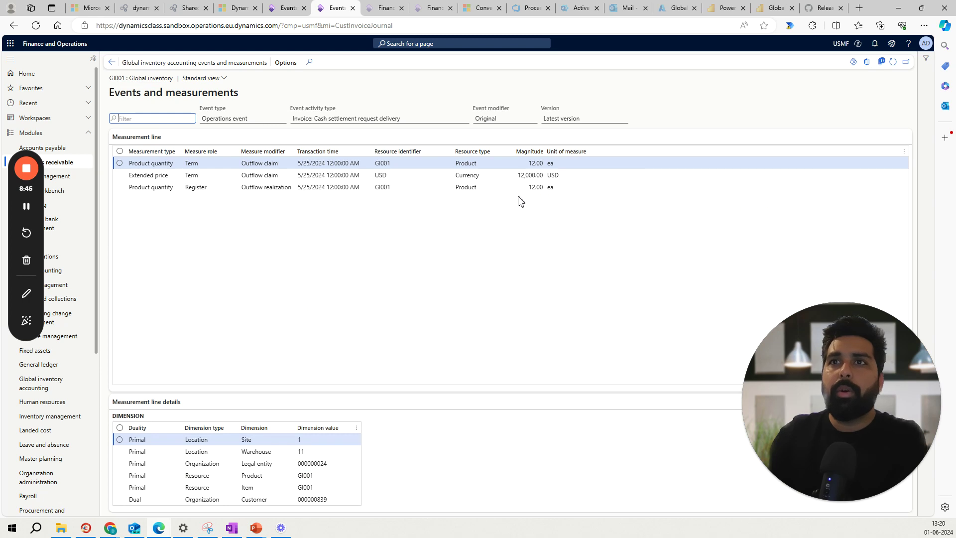
Inspect the sales invoice's extended price, its USMF-GBP-GBP product cost outflow and the exchange rate in the global inventory accounting event
{"action": "left_click", "coordinate": [524, 175]}
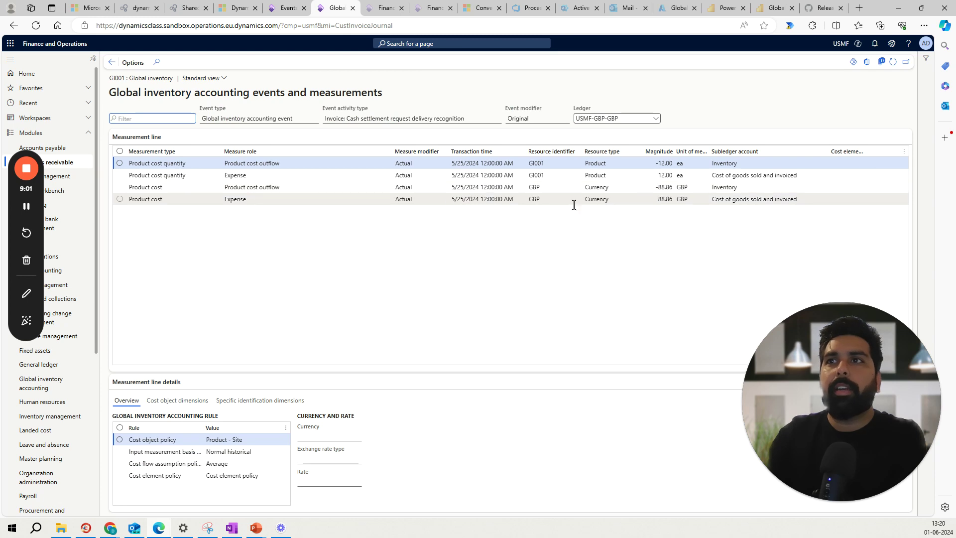
{"action": "left_click", "coordinate": [661, 188]}
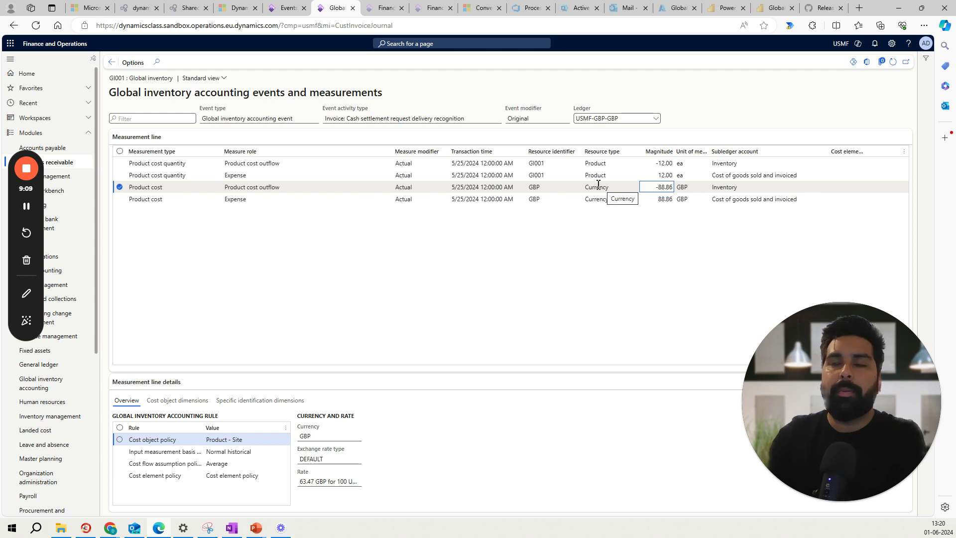
{"action": "left_click", "coordinate": [321, 480]}
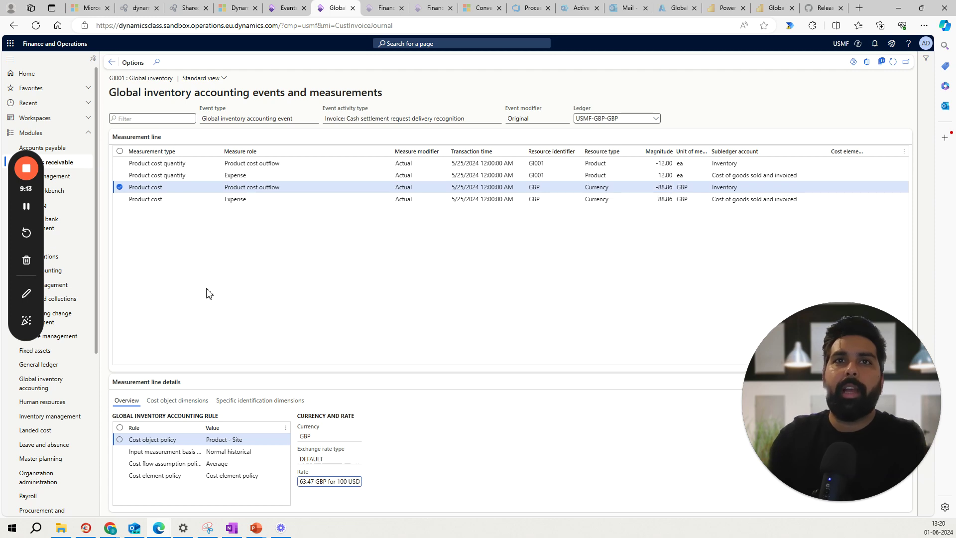
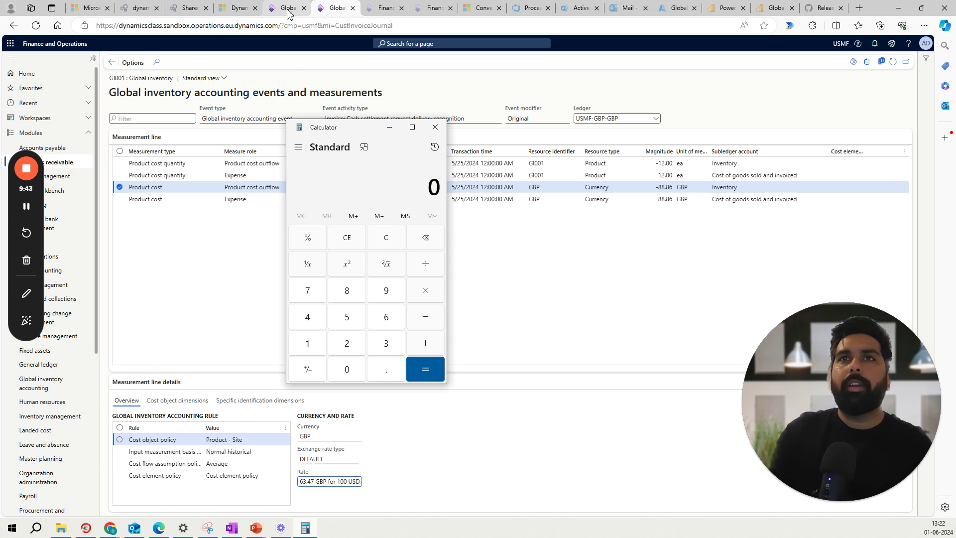
Return to the purchase invoice's global inventory accounting event and add the GBP purchase costs 47.60 and 63.47 in Calculator
{"action": "left_click", "coordinate": [288, 11]}
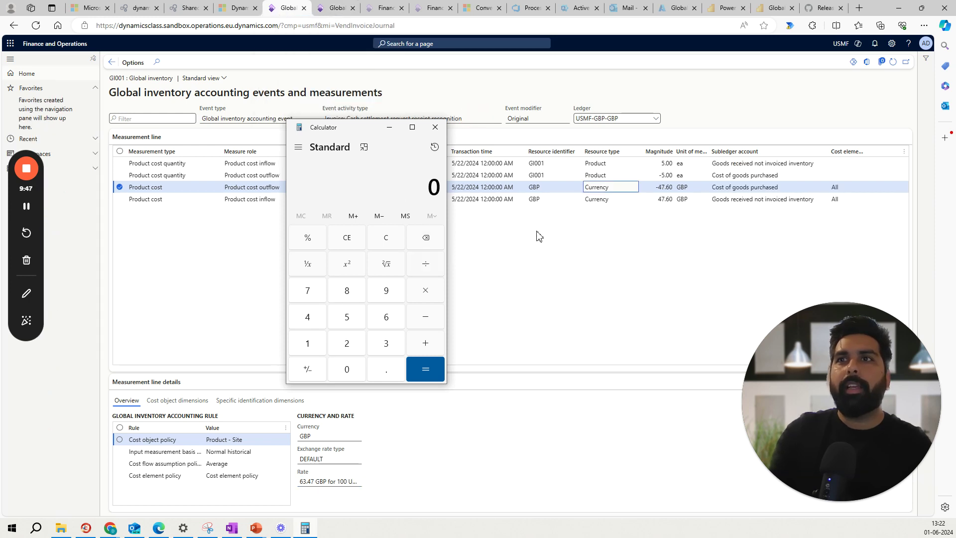
{"action": "left_click", "coordinate": [307, 317]}
{"action": "left_click", "coordinate": [305, 294]}
{"action": "left_click", "coordinate": [386, 373]}
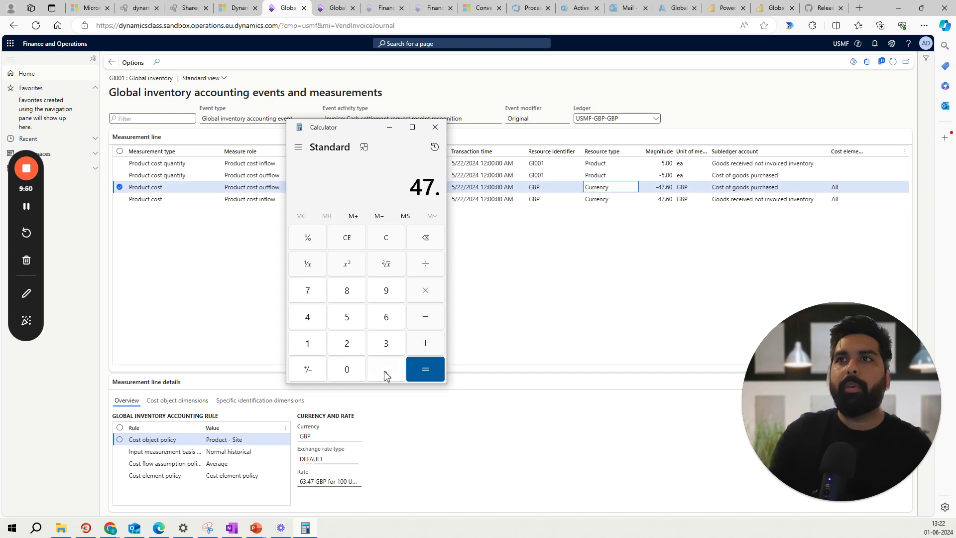
{"action": "left_click", "coordinate": [388, 323]}
{"action": "left_click", "coordinate": [351, 374]}
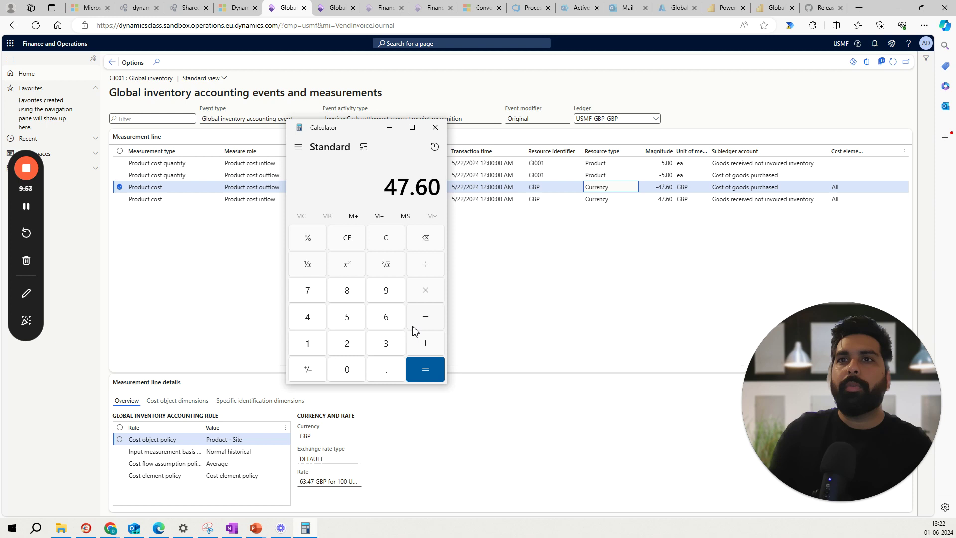
{"action": "left_click", "coordinate": [425, 344]}
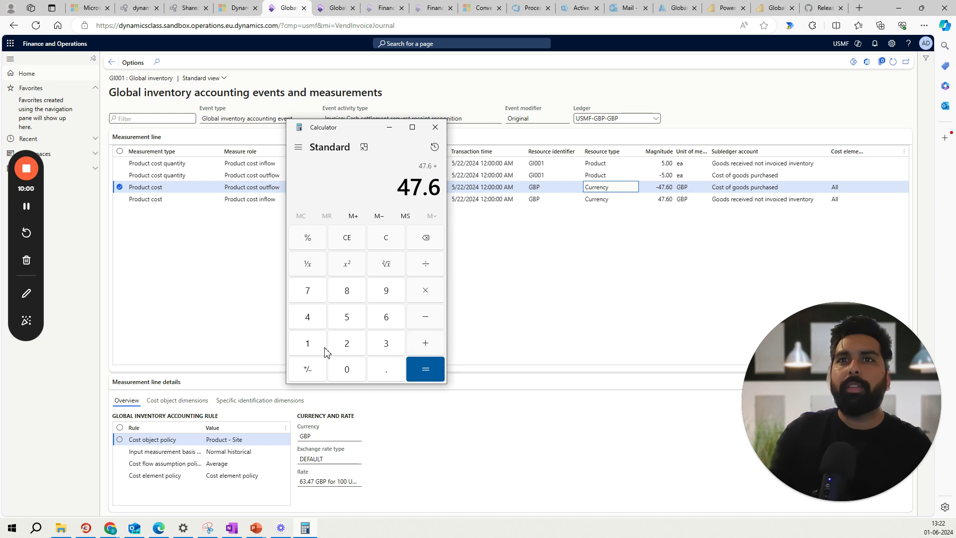
{"action": "left_click", "coordinate": [382, 324]}
{"action": "left_click", "coordinate": [386, 342]}
{"action": "left_click", "coordinate": [384, 369]}
{"action": "left_click", "coordinate": [306, 316]}
{"action": "left_click", "coordinate": [308, 295]}
{"action": "left_click", "coordinate": [425, 365]}
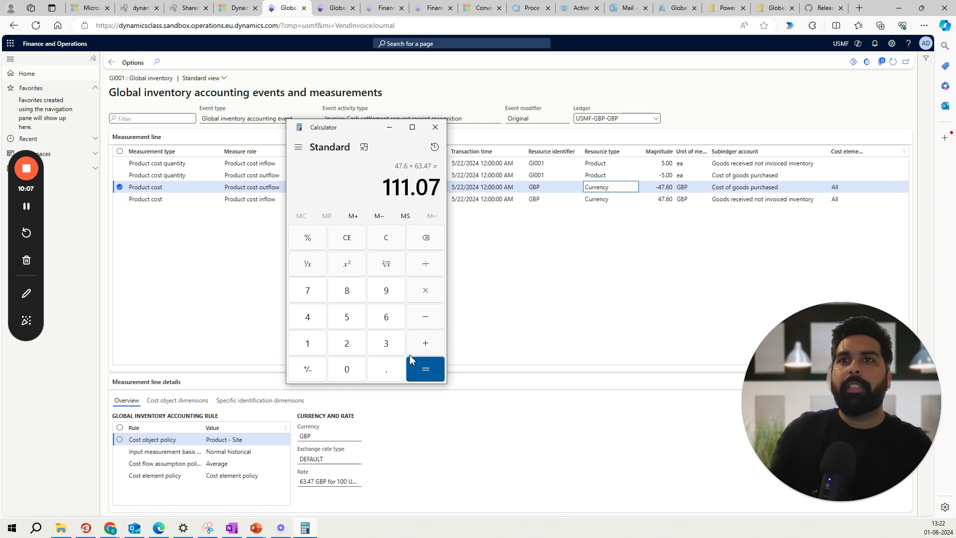
Divide the summed purchase cost by 15 units and multiply the average by the 12 units sold
{"action": "left_click", "coordinate": [426, 264]}
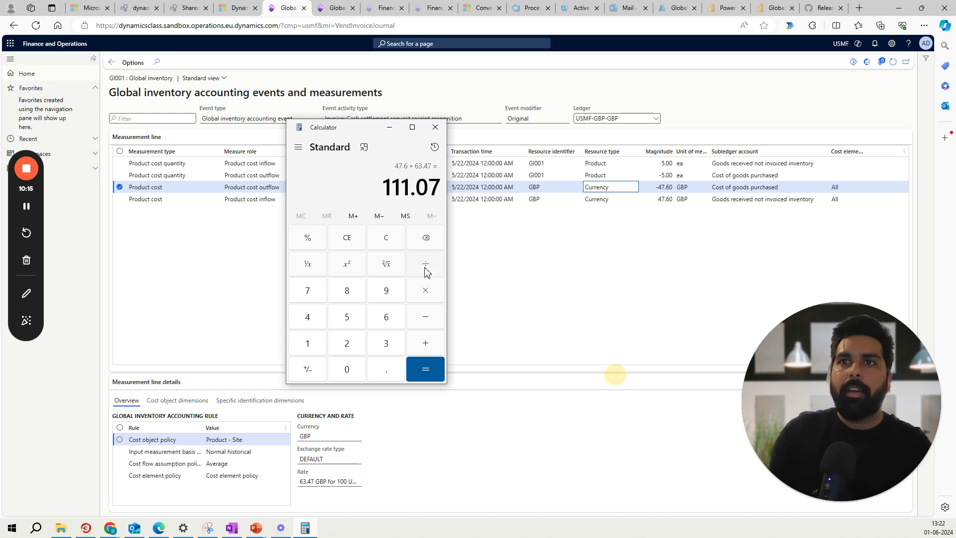
{"action": "key", "text": "1"}
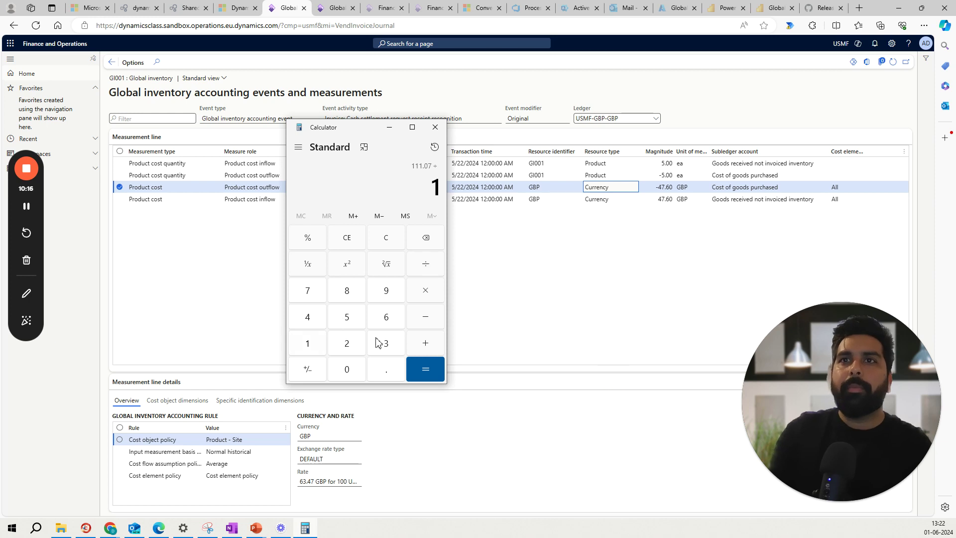
{"action": "left_click", "coordinate": [359, 321]}
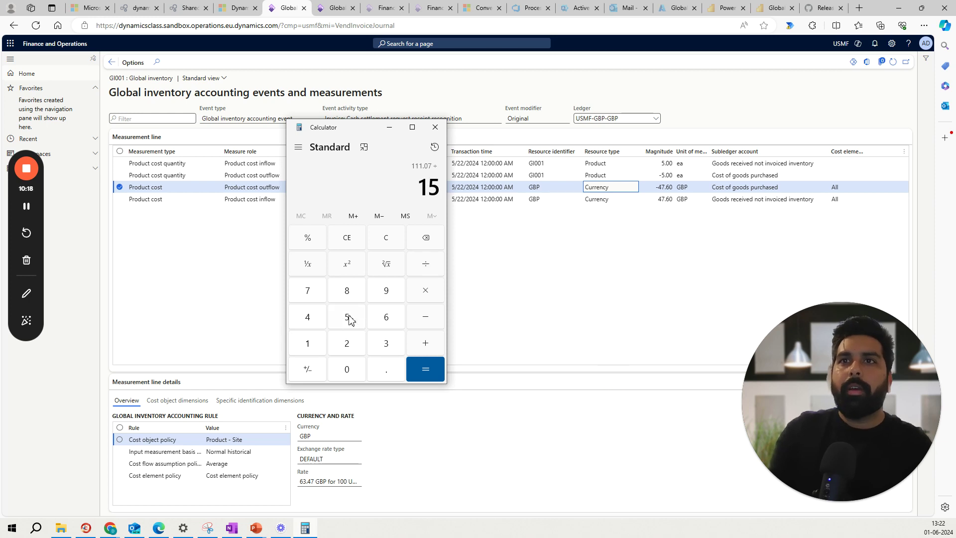
{"action": "left_click", "coordinate": [422, 367]}
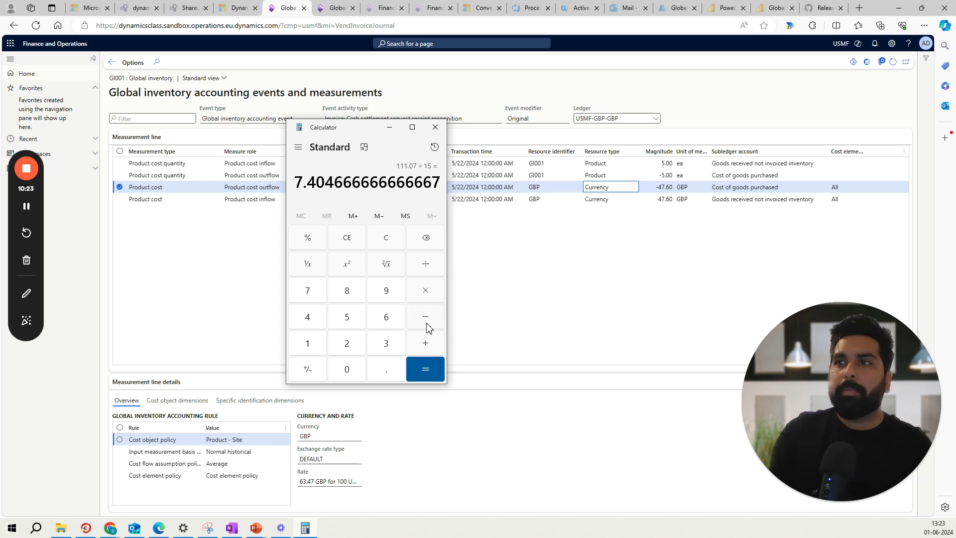
{"action": "left_click", "coordinate": [427, 296]}
{"action": "left_click", "coordinate": [316, 343]}
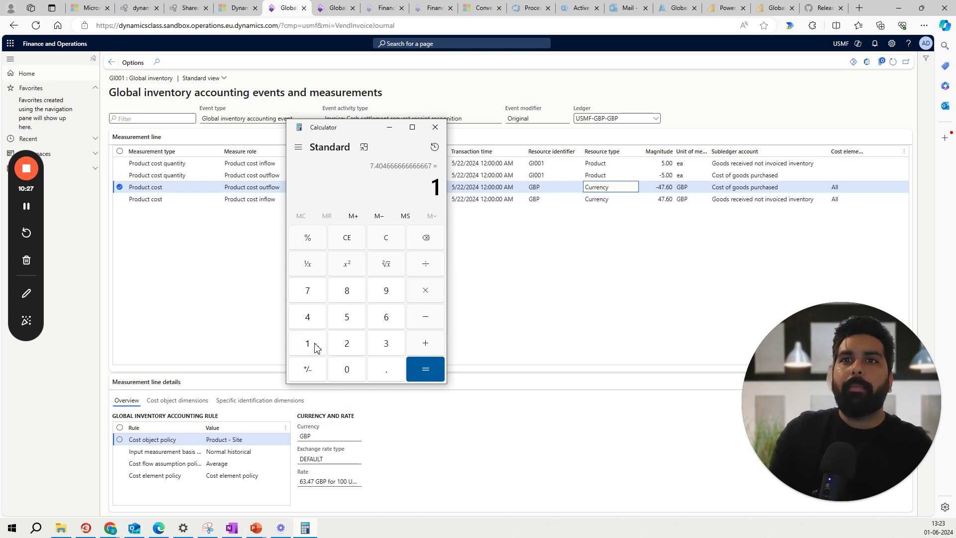
{"action": "left_click", "coordinate": [348, 350]}
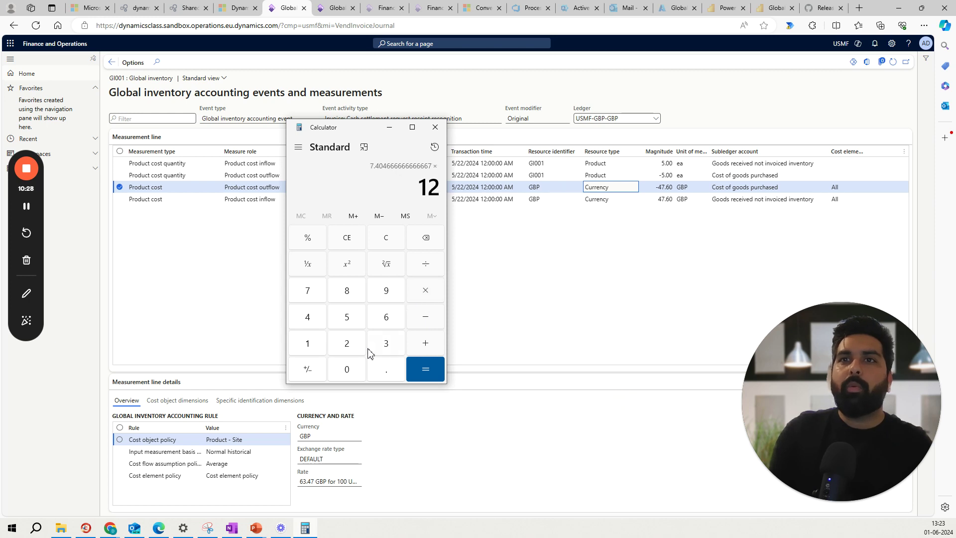
{"action": "left_click", "coordinate": [434, 374]}
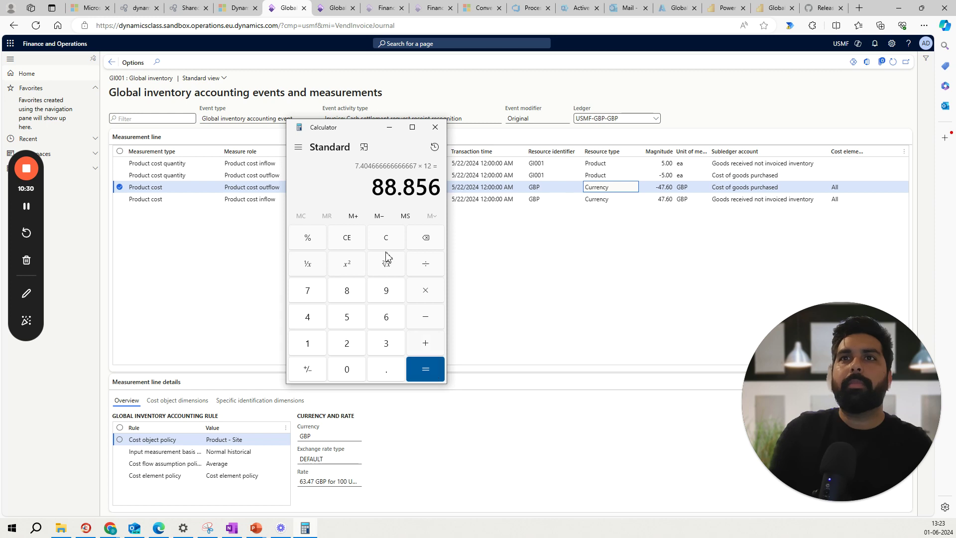
Switch back to the sales invoice's accounting event and check the GBP product cost outflow magnitude against the calculated cost
{"action": "left_click", "coordinate": [333, 14]}
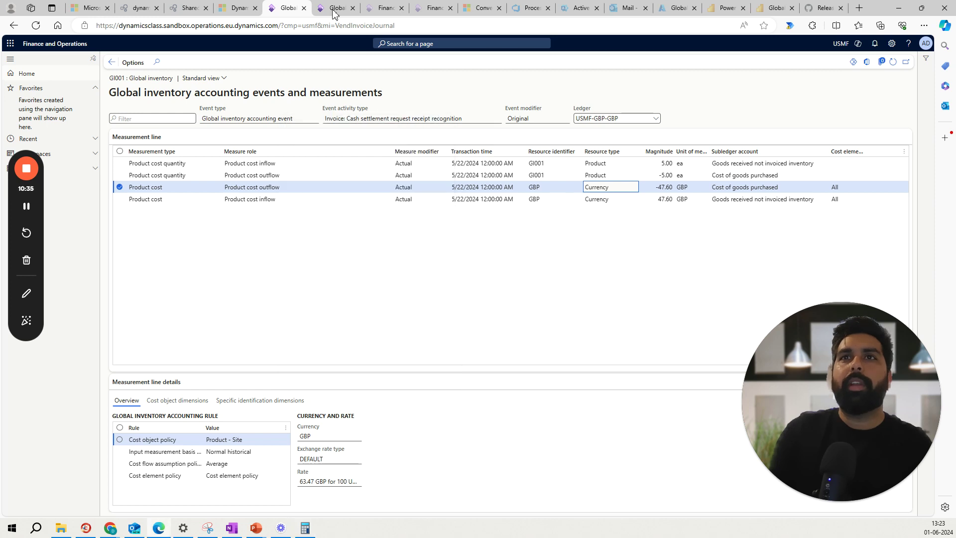
{"action": "left_click", "coordinate": [334, 14]}
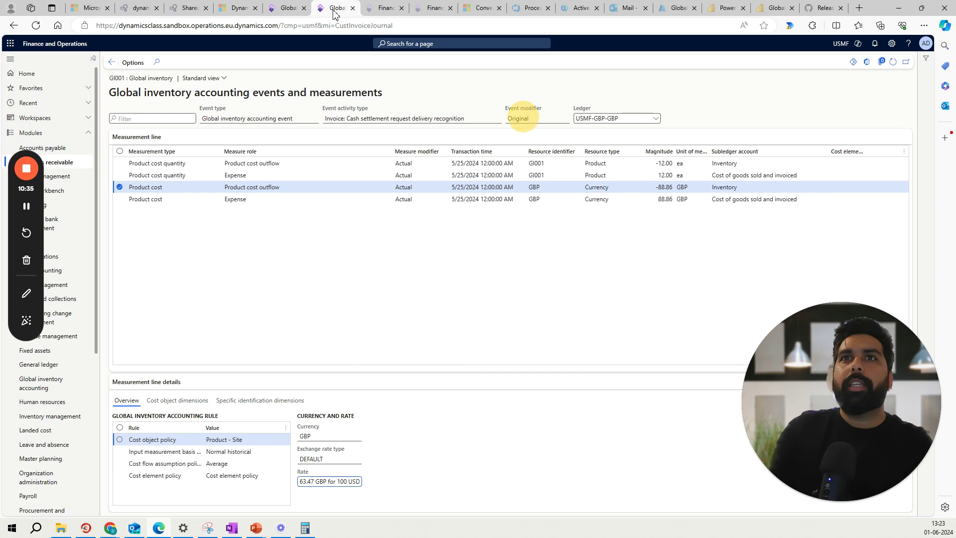
{"action": "left_click", "coordinate": [662, 187]}
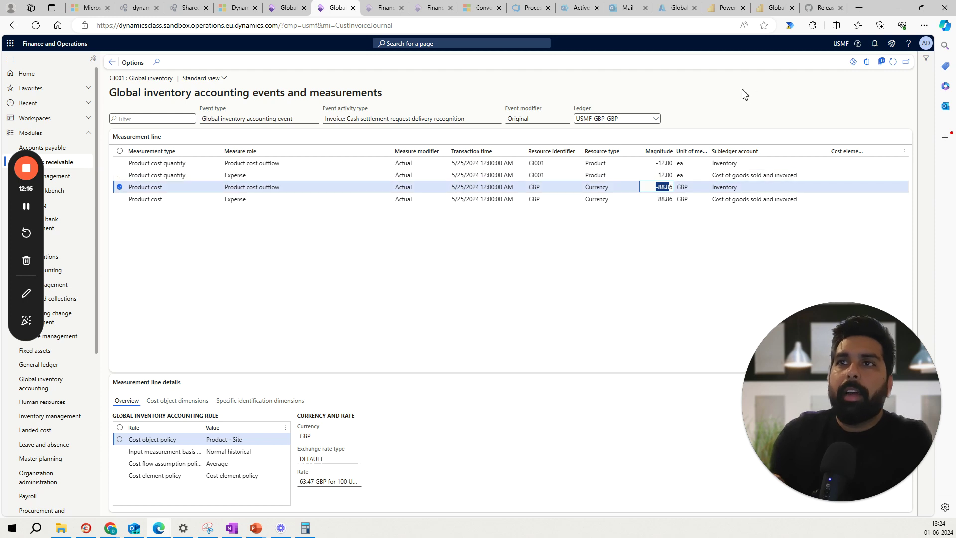
View the GitHub releases of Global-Inventory-Accounting-Add-in-Templates and open the Inventory overview page of the Power BI production costing report
{"action": "left_click", "coordinate": [815, 11]}
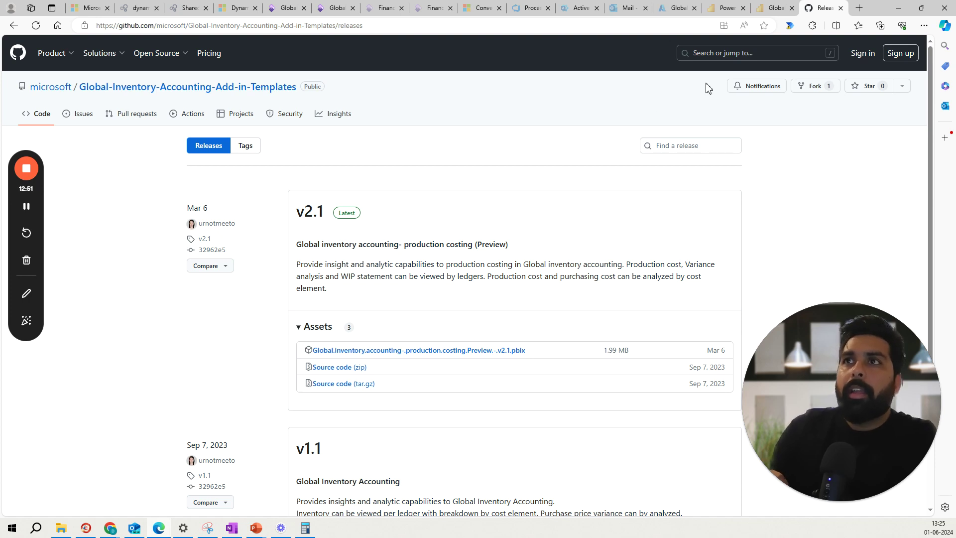
{"action": "left_click", "coordinate": [769, 9]}
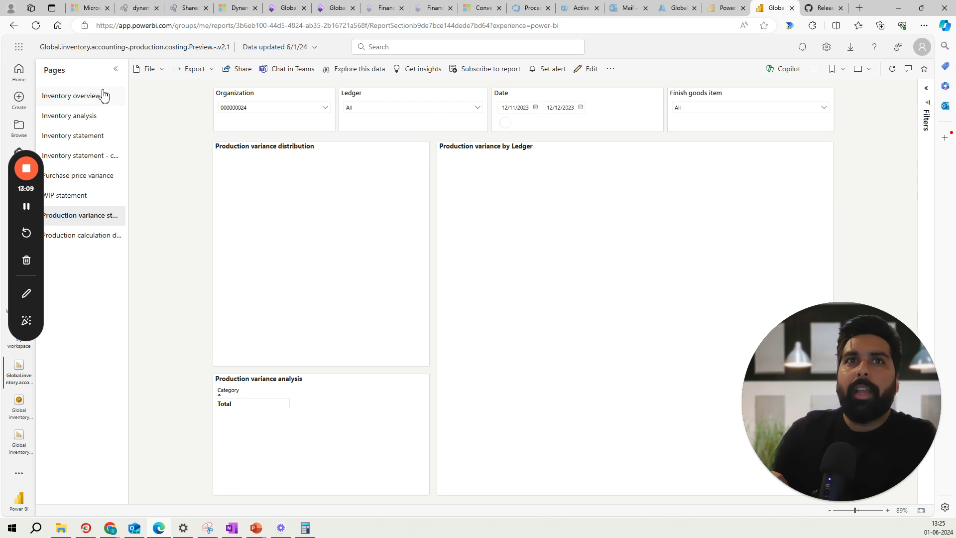
{"action": "left_click", "coordinate": [90, 99]}
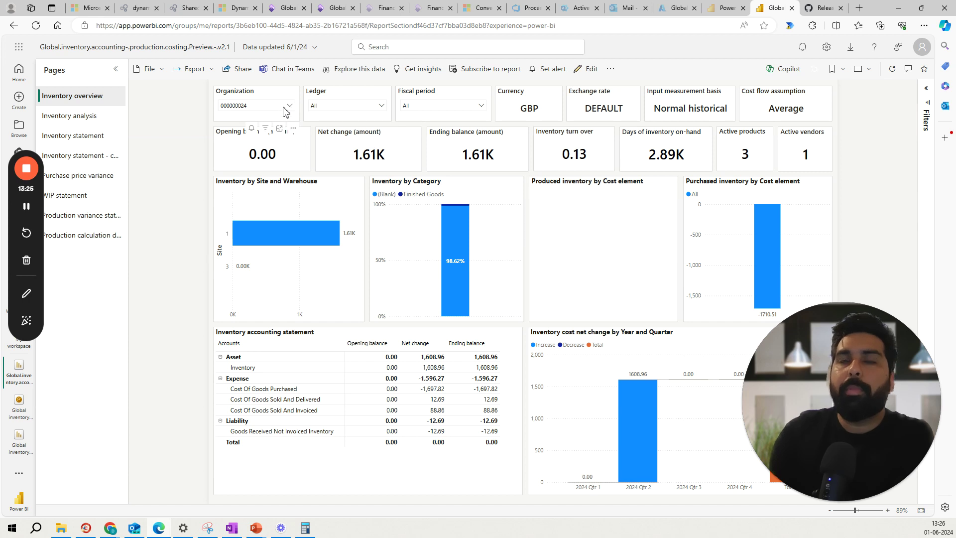
Review the ledger and fiscal period filter options and the input measurement basis on the Inventory overview page
{"action": "left_click", "coordinate": [357, 107]}
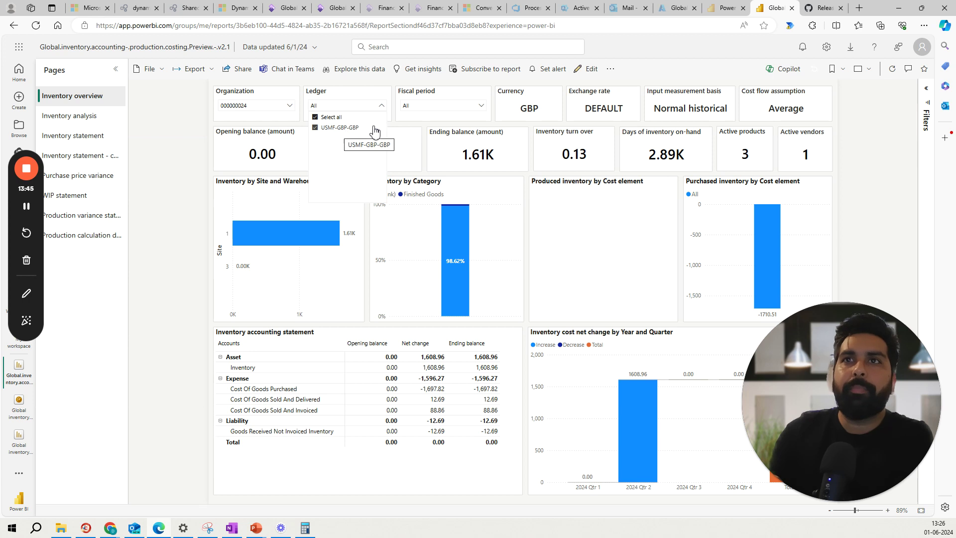
{"action": "left_click", "coordinate": [439, 110]}
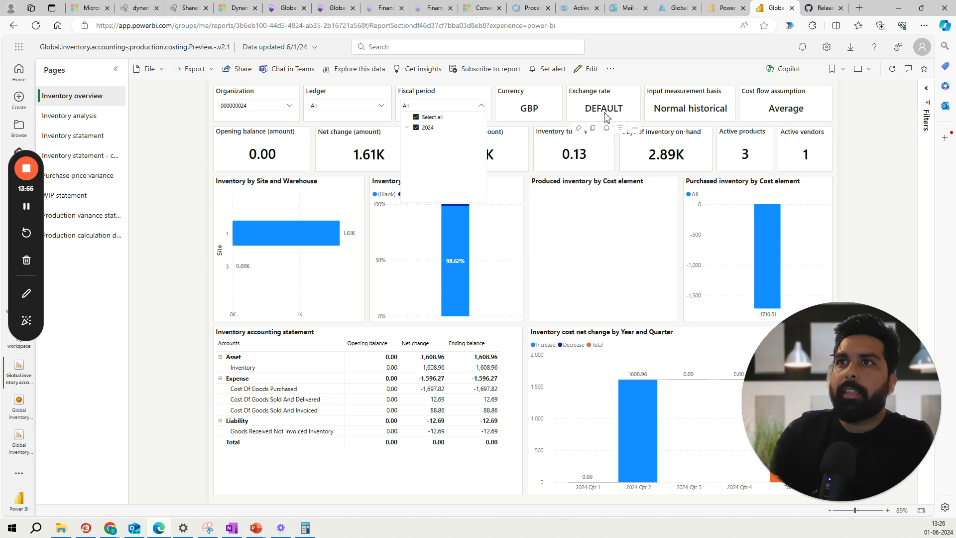
{"action": "left_click", "coordinate": [705, 111]}
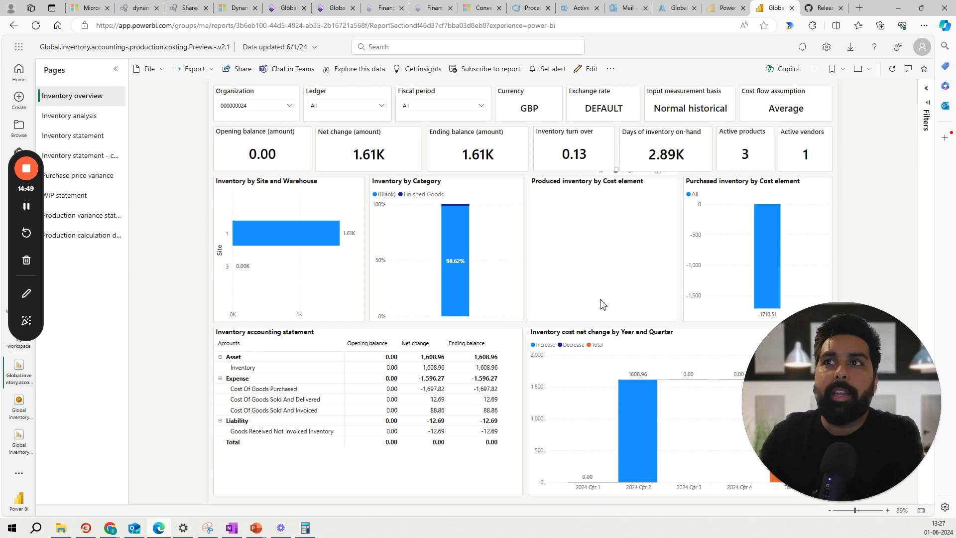
Open the Inventory analysis page and examine the inventory balance and COGS by product
{"action": "left_click", "coordinate": [90, 119]}
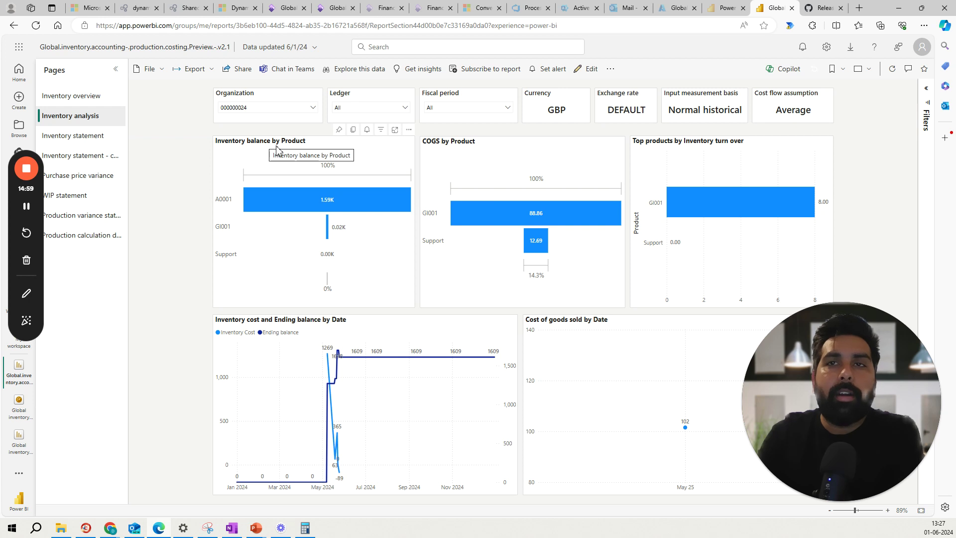
{"action": "mouse_move", "coordinate": [321, 199]}
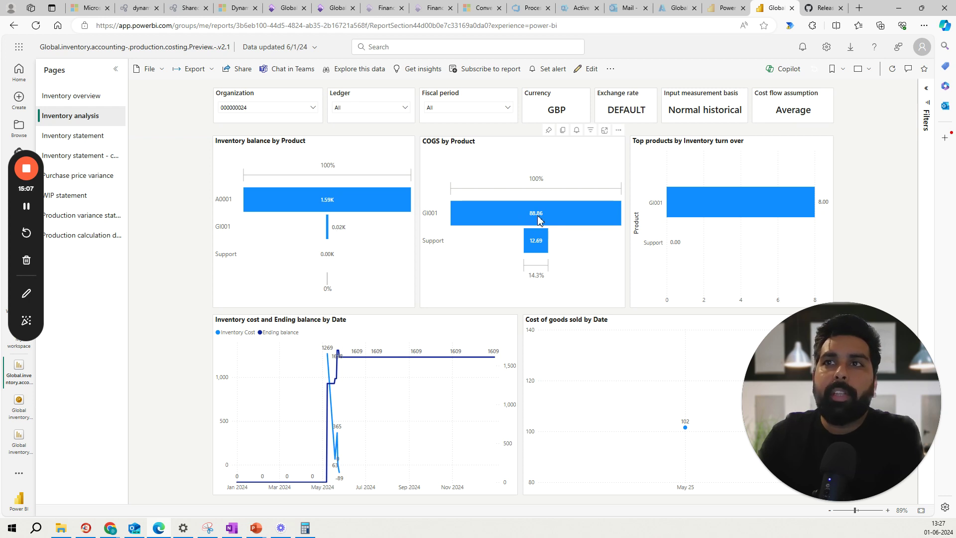
{"action": "mouse_move", "coordinate": [534, 221]}
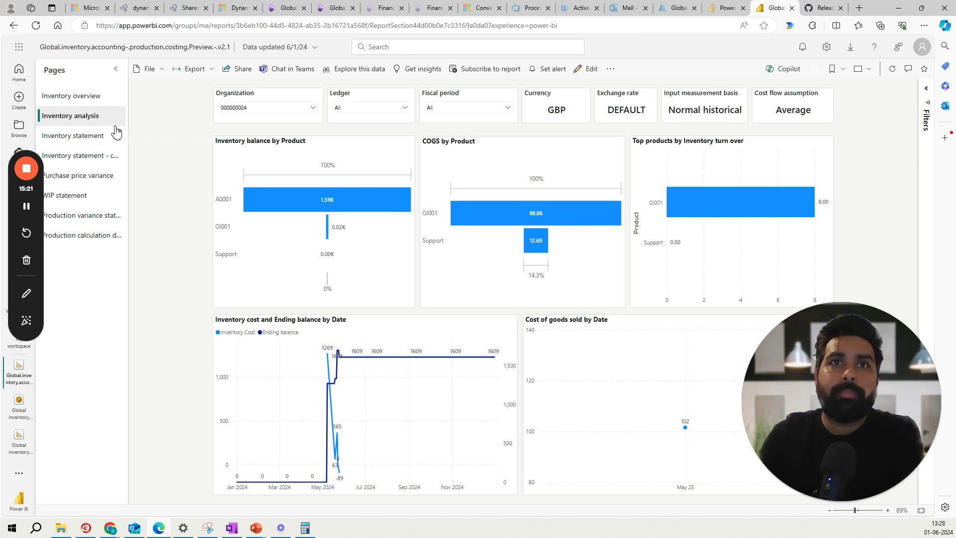
Review GI001's balances in the Inventory statement and open the comparison version of the statement
{"action": "left_click", "coordinate": [90, 143]}
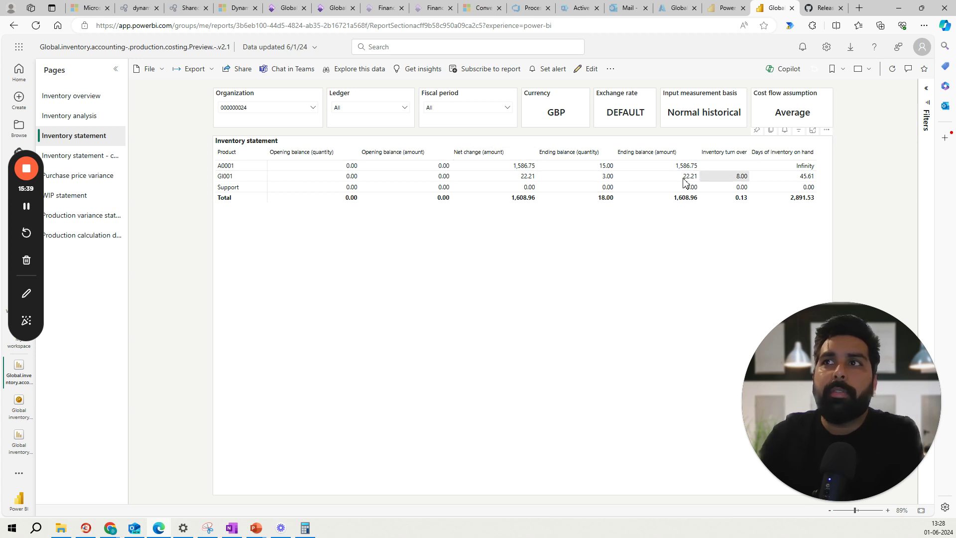
{"action": "left_click", "coordinate": [98, 158]}
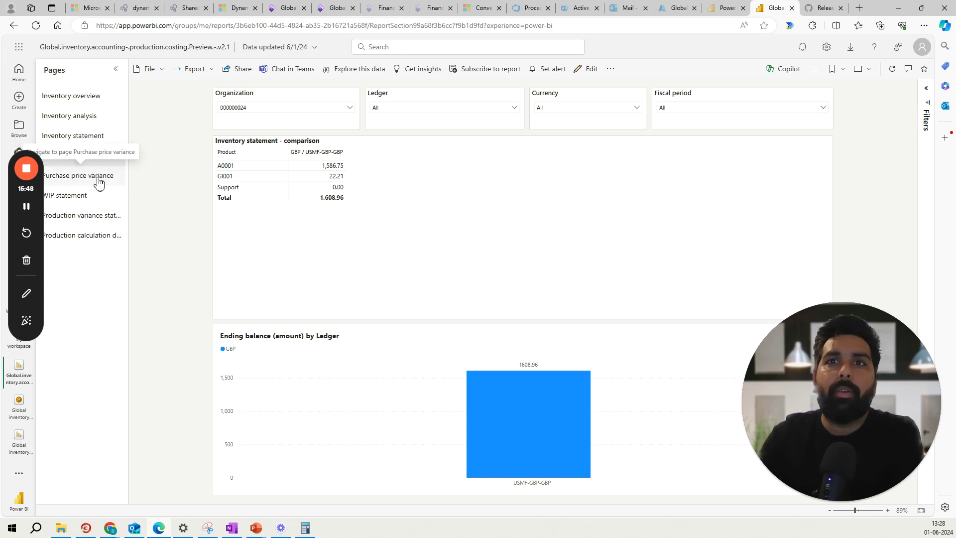
View the Purchase price variance and Production variance statement pages and return to the Inventory overview
{"action": "left_click", "coordinate": [99, 178]}
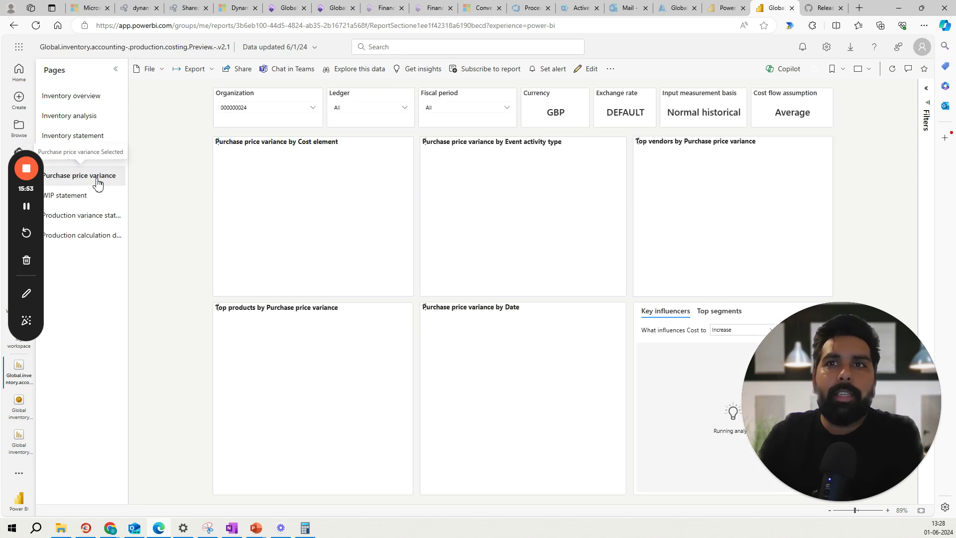
{"action": "left_click", "coordinate": [90, 216]}
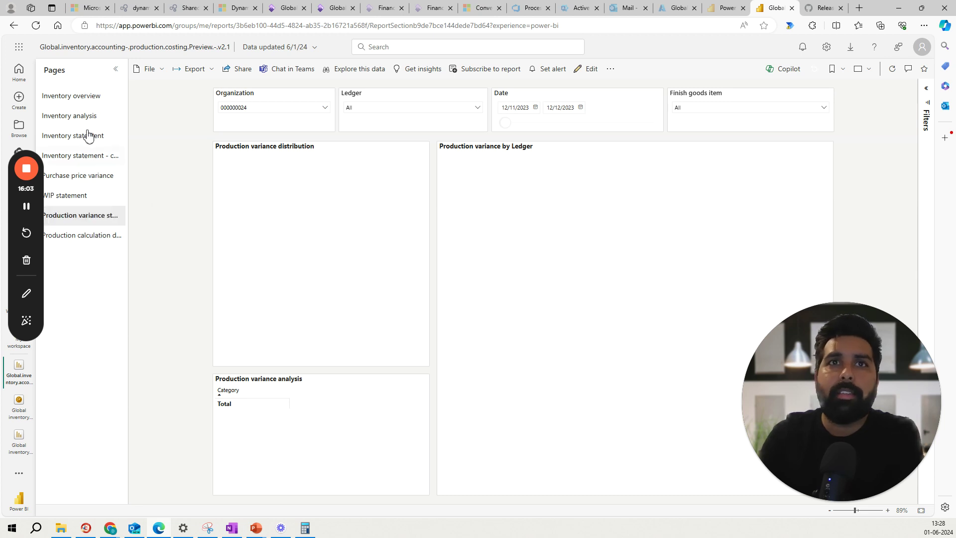
{"action": "left_click", "coordinate": [97, 106]}
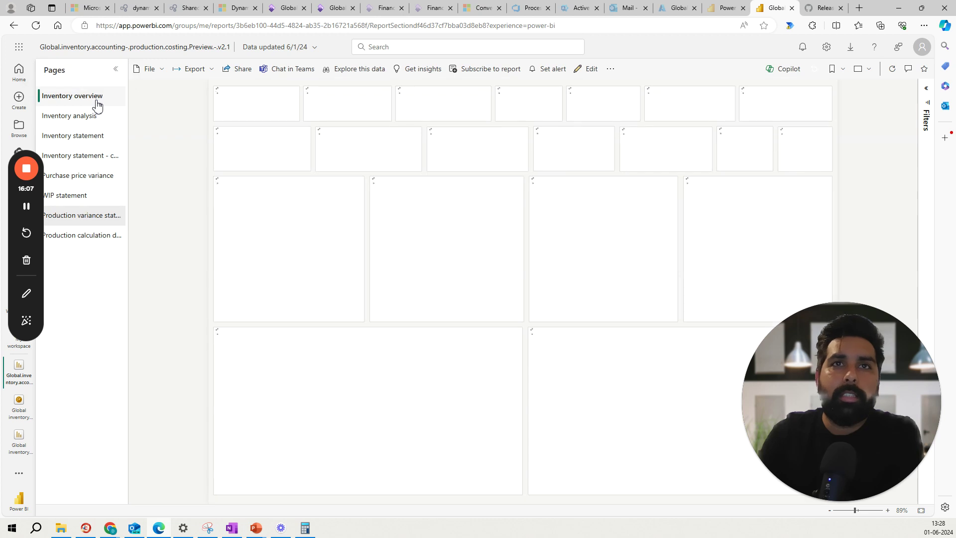